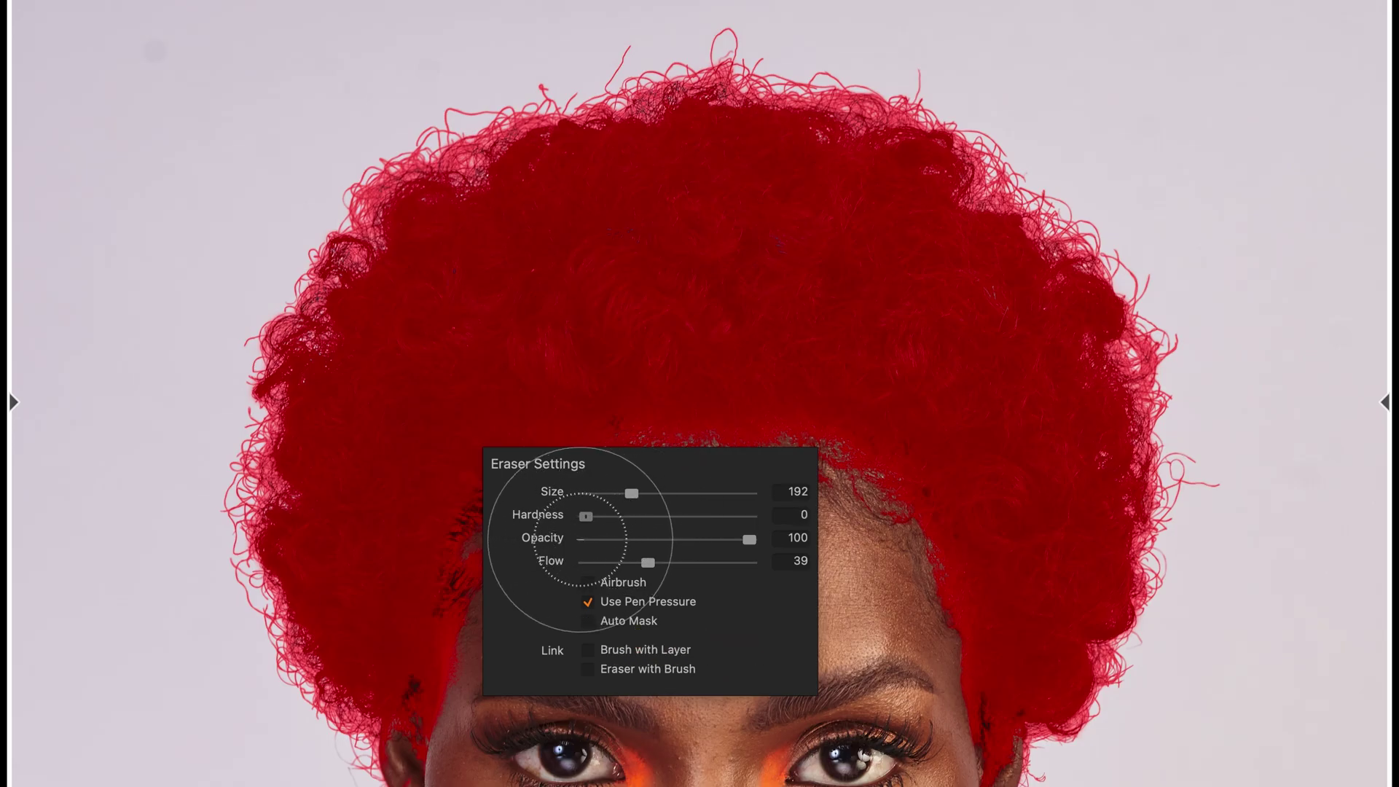
Erase the hair mask's spill from the forehead and along the hairline with the soft eraser
click(696, 372)
mouse_move(666, 520)
mouse_down()
mouse_move(607, 518)
mouse_move(655, 503)
mouse_move(620, 512)
mouse_move(652, 519)
mouse_up()
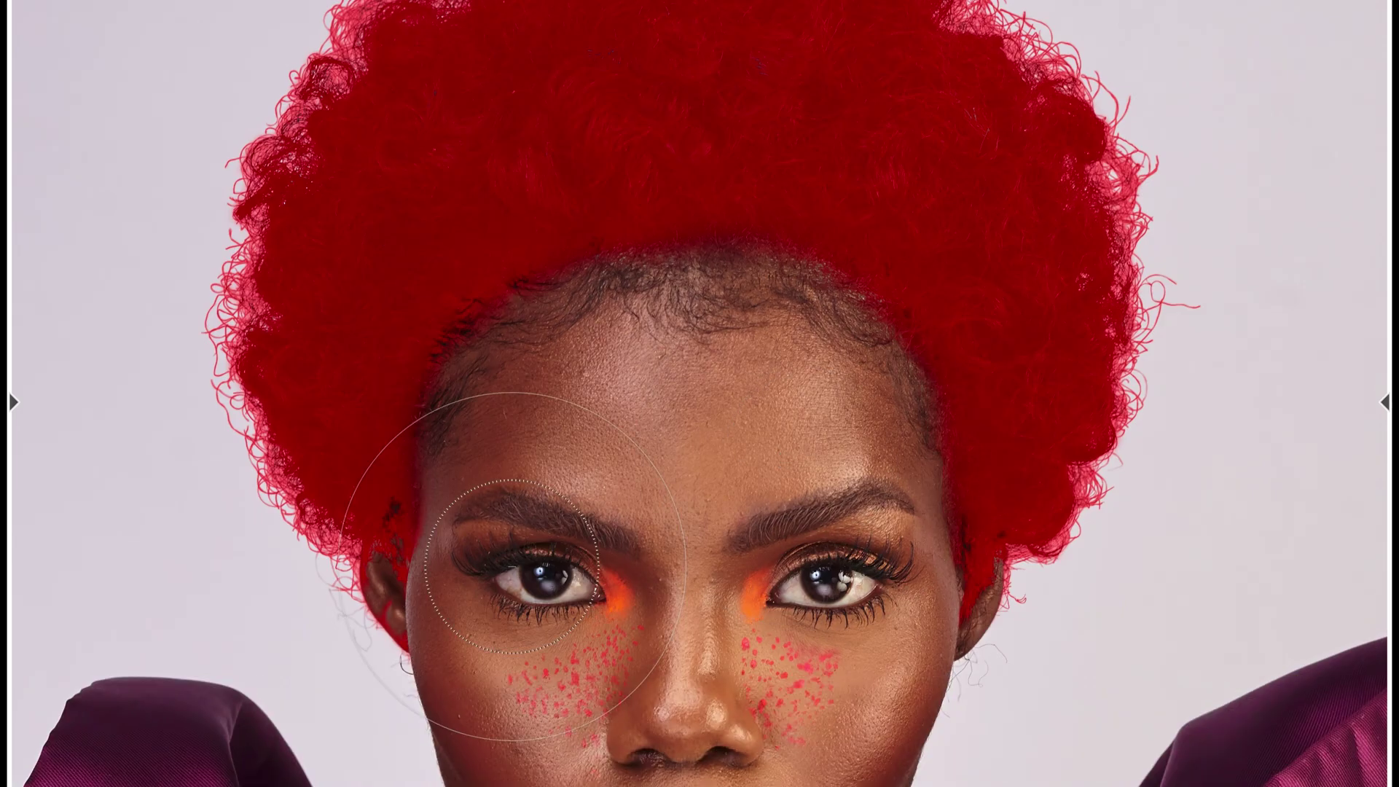
scroll(519, 561, down, 6)
key(o)
key(o)
key(o)
key(o)
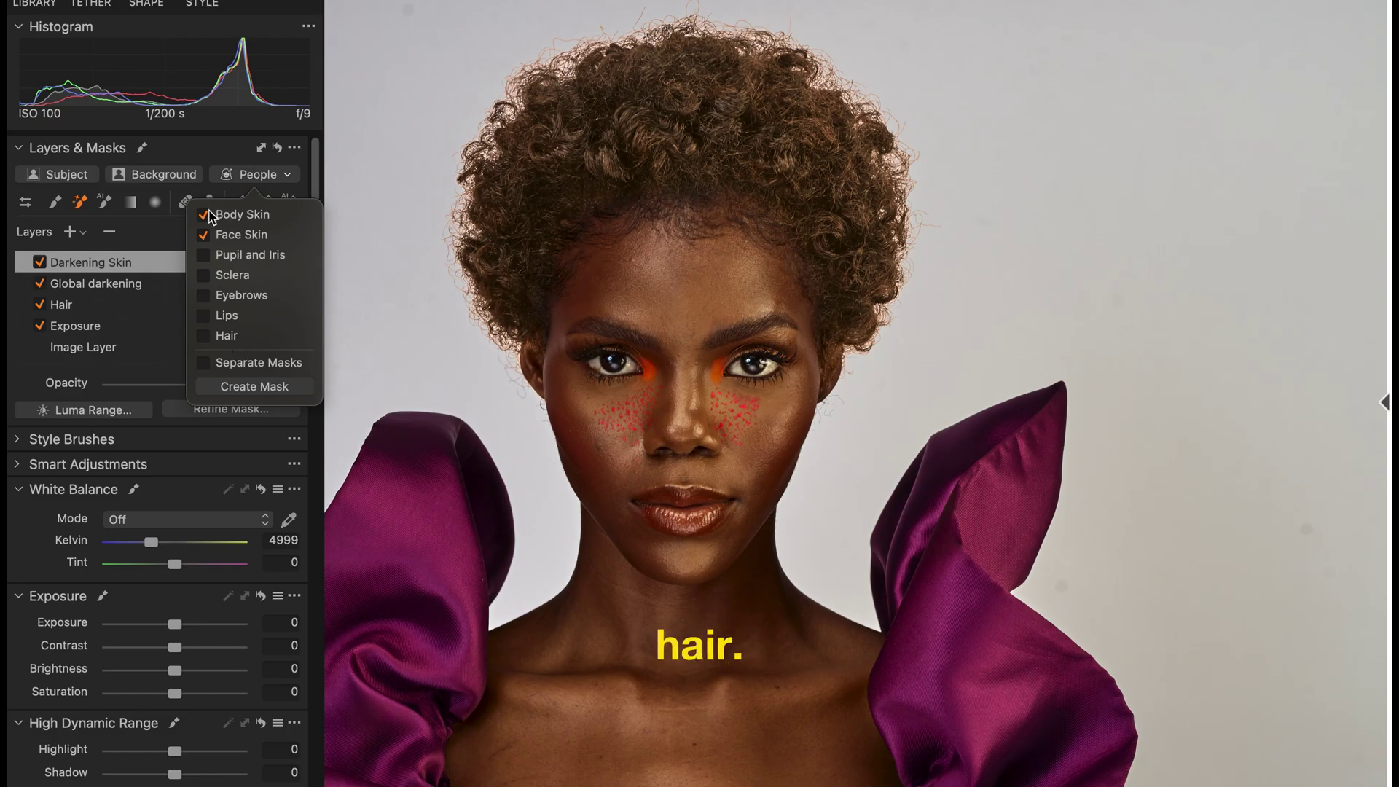
Create a People mask covering only Hair, with Body Skin and Face Skin deselected
click(208, 215)
click(209, 234)
click(229, 337)
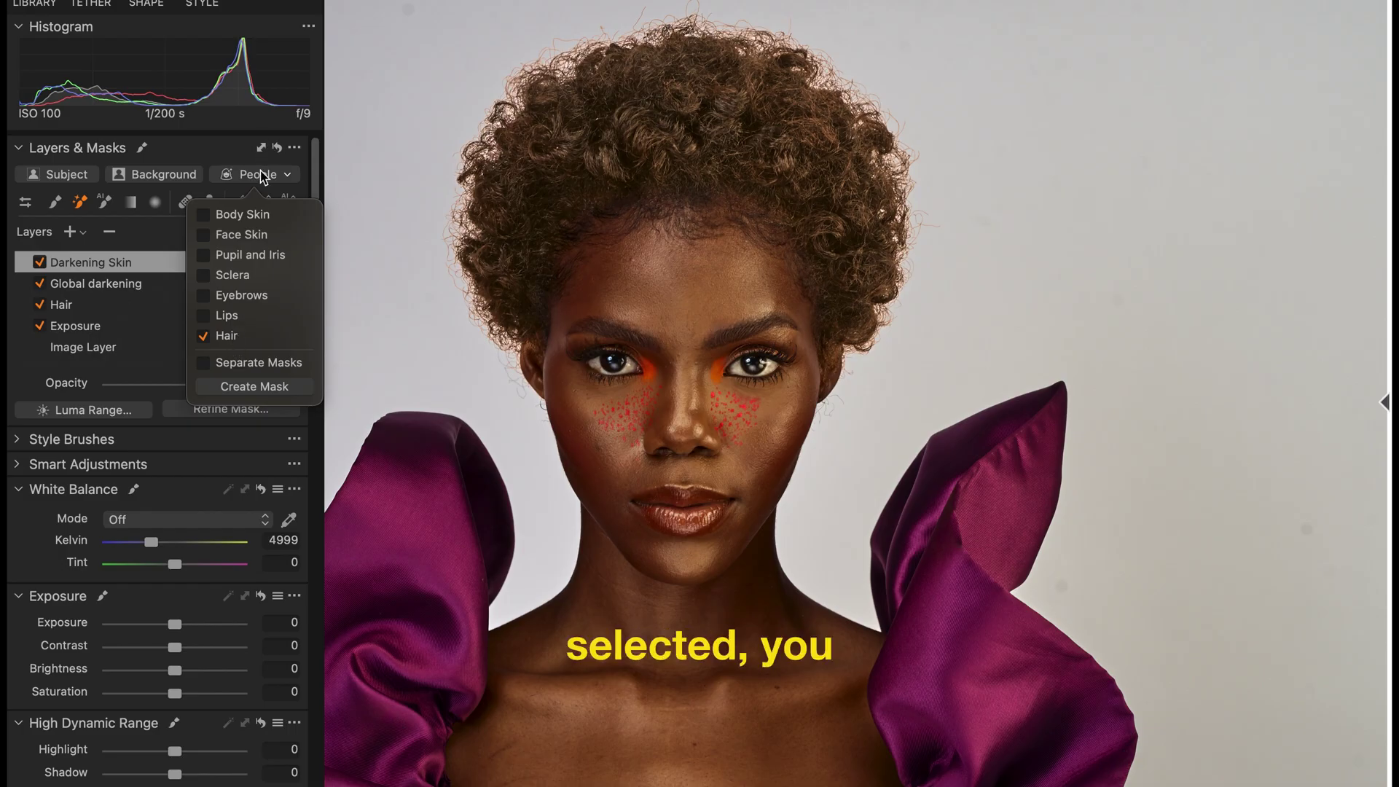
click(267, 392)
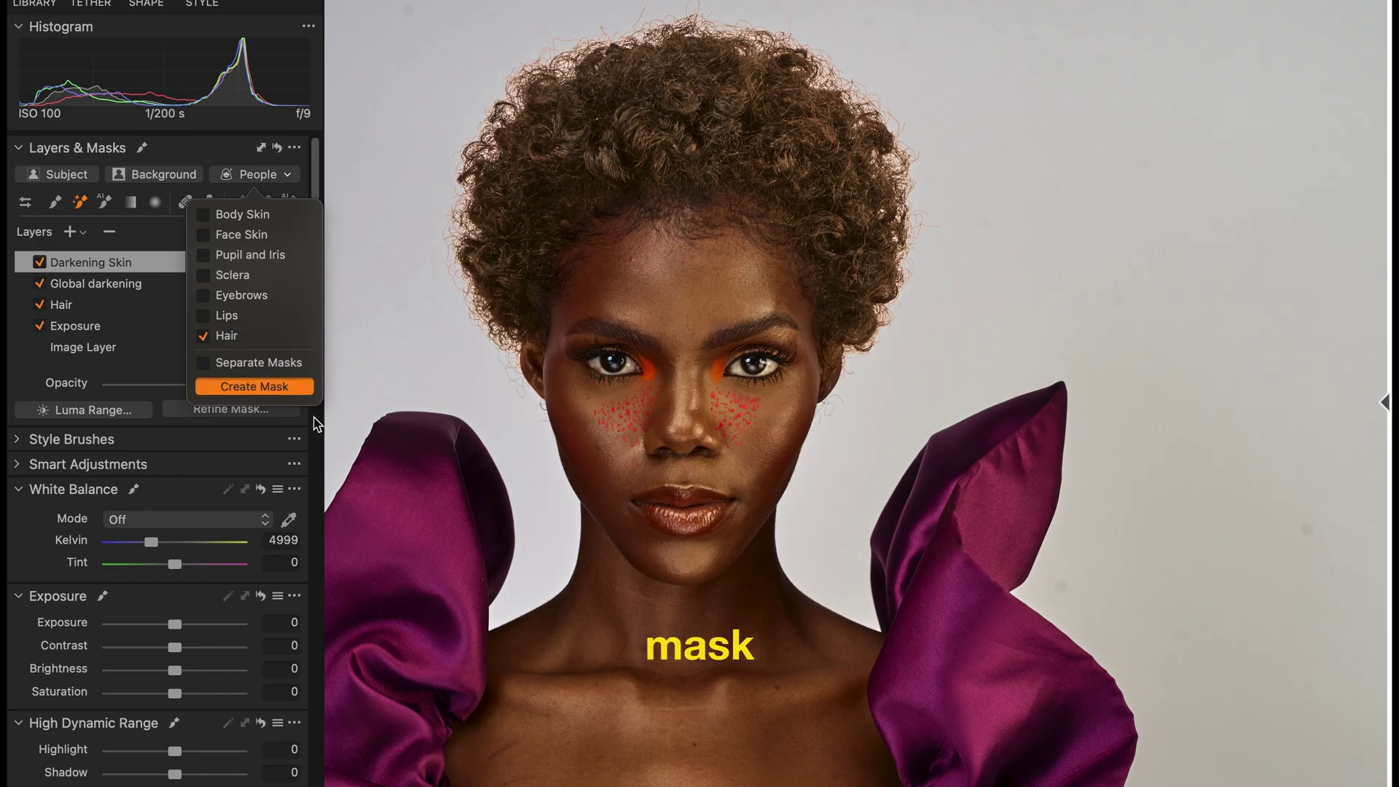
Hide the mask overlay and raise the Hair layer's High Dynamic Range Shadow to 84
key(m)
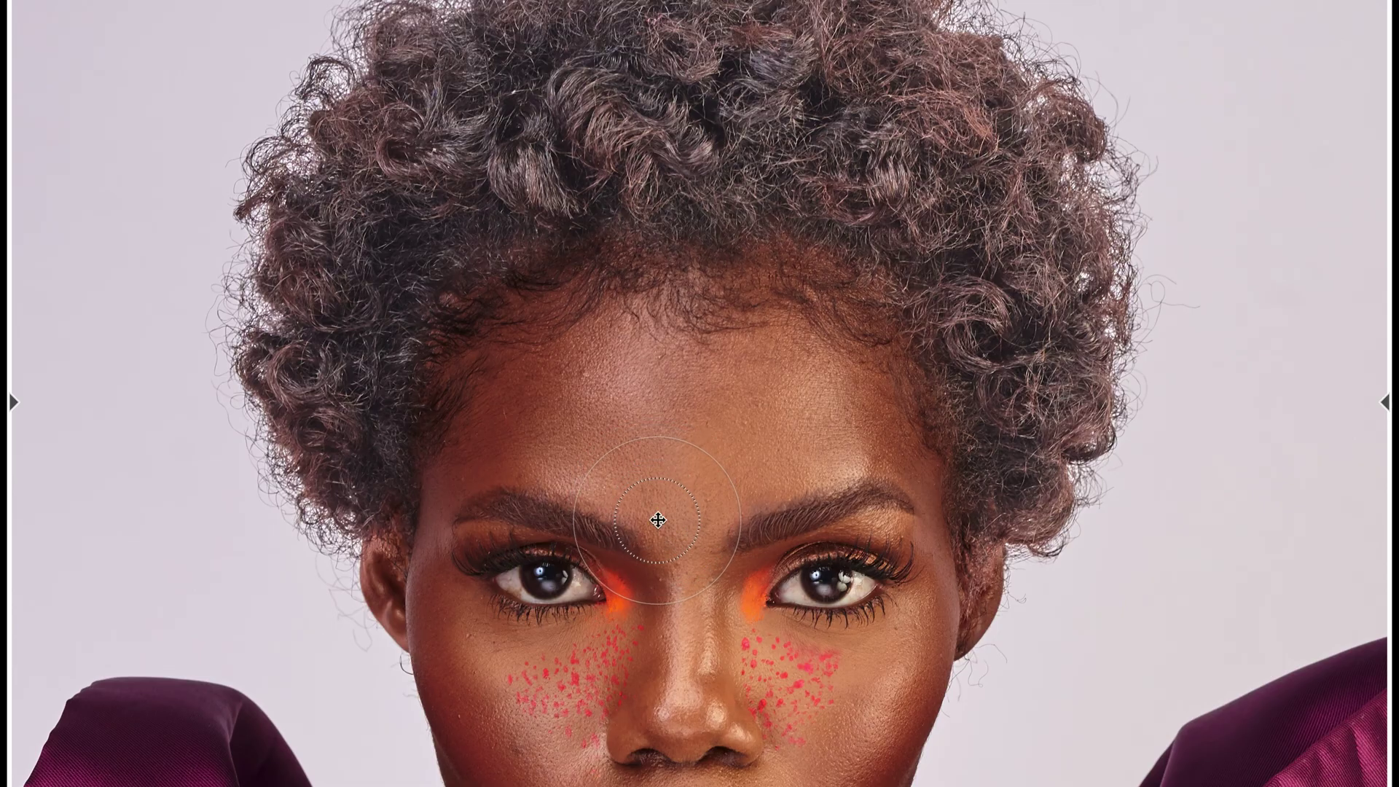
key(z)
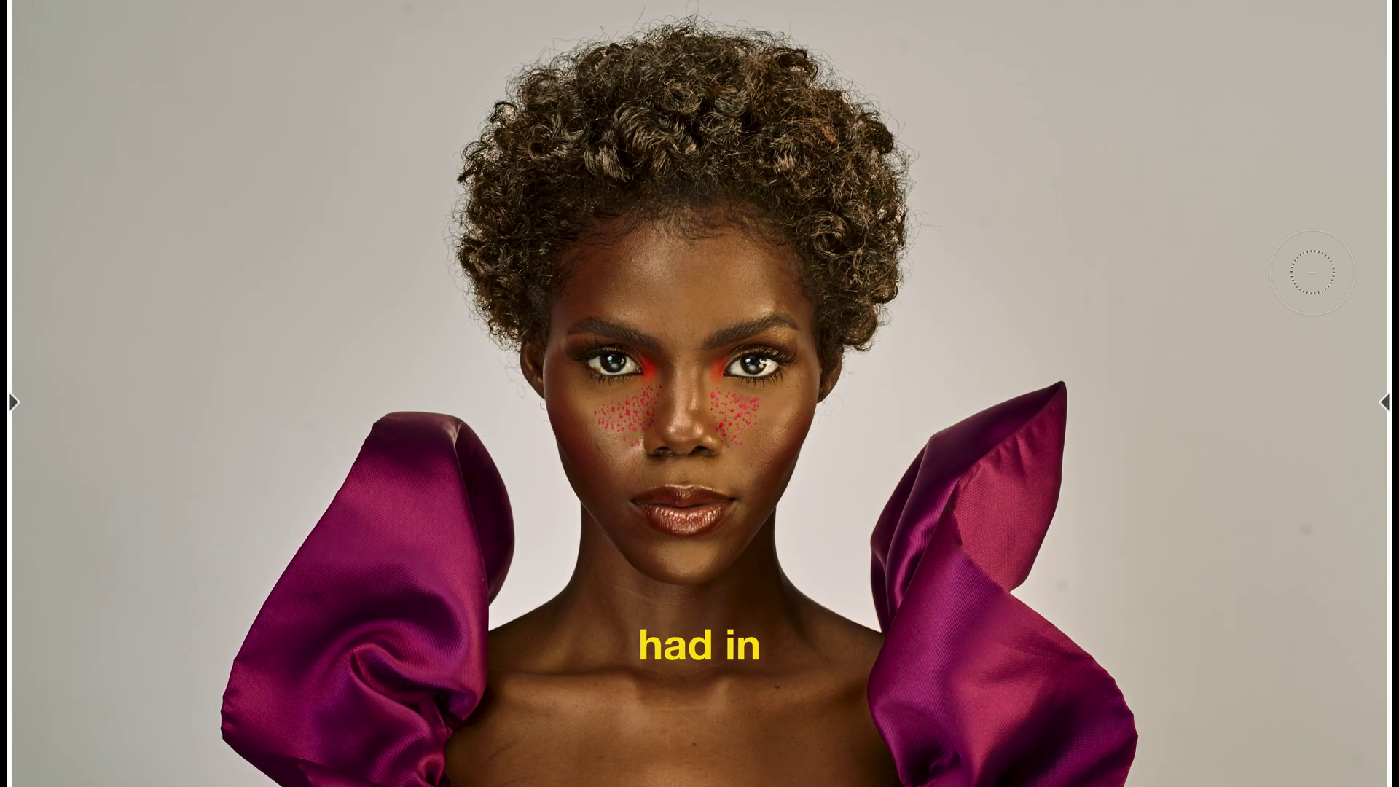
mouse_move(1392, 349)
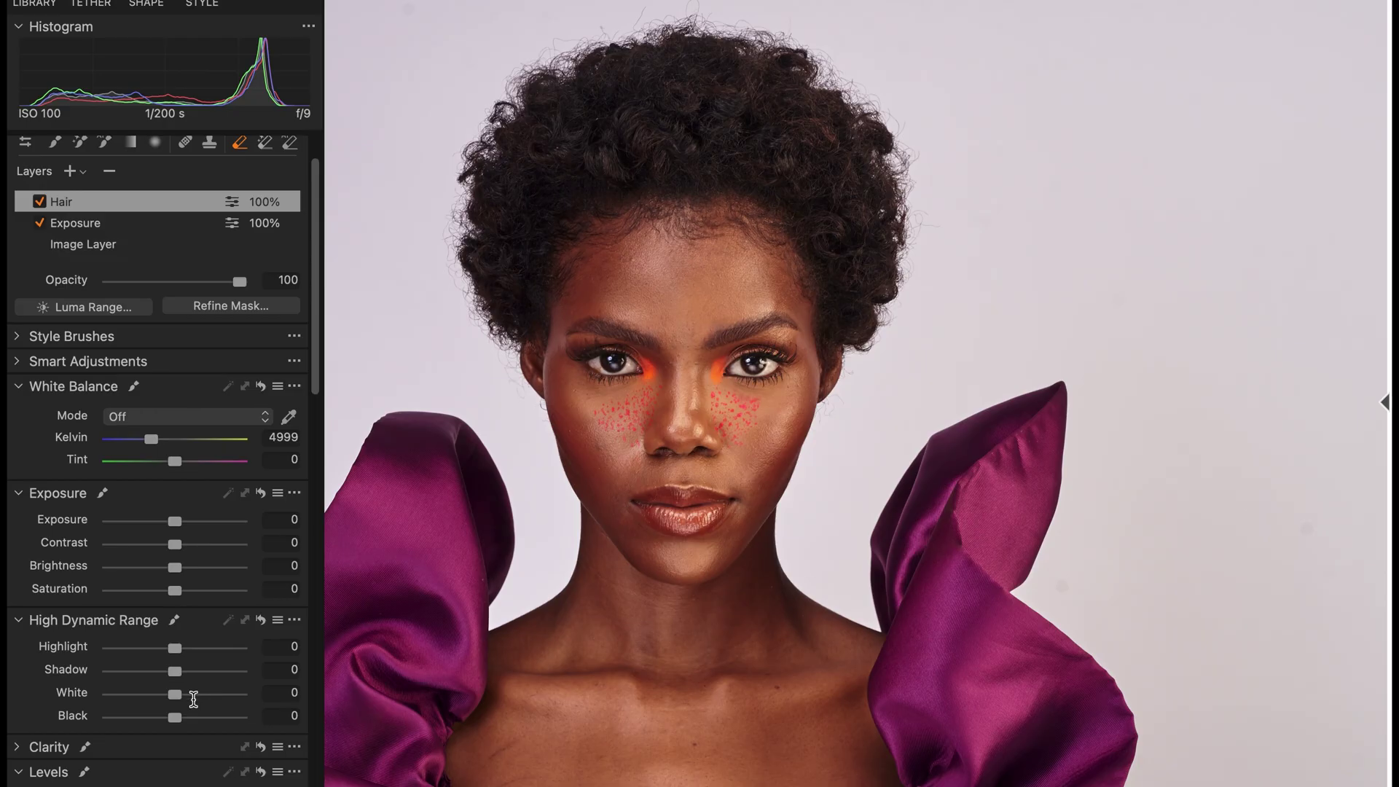
drag(184, 674, 223, 672)
Shift the Hair layer's highlight, midtone and shadow color balance toward a warm orange in the 3-Way wheels
scroll(222, 673, down, 15)
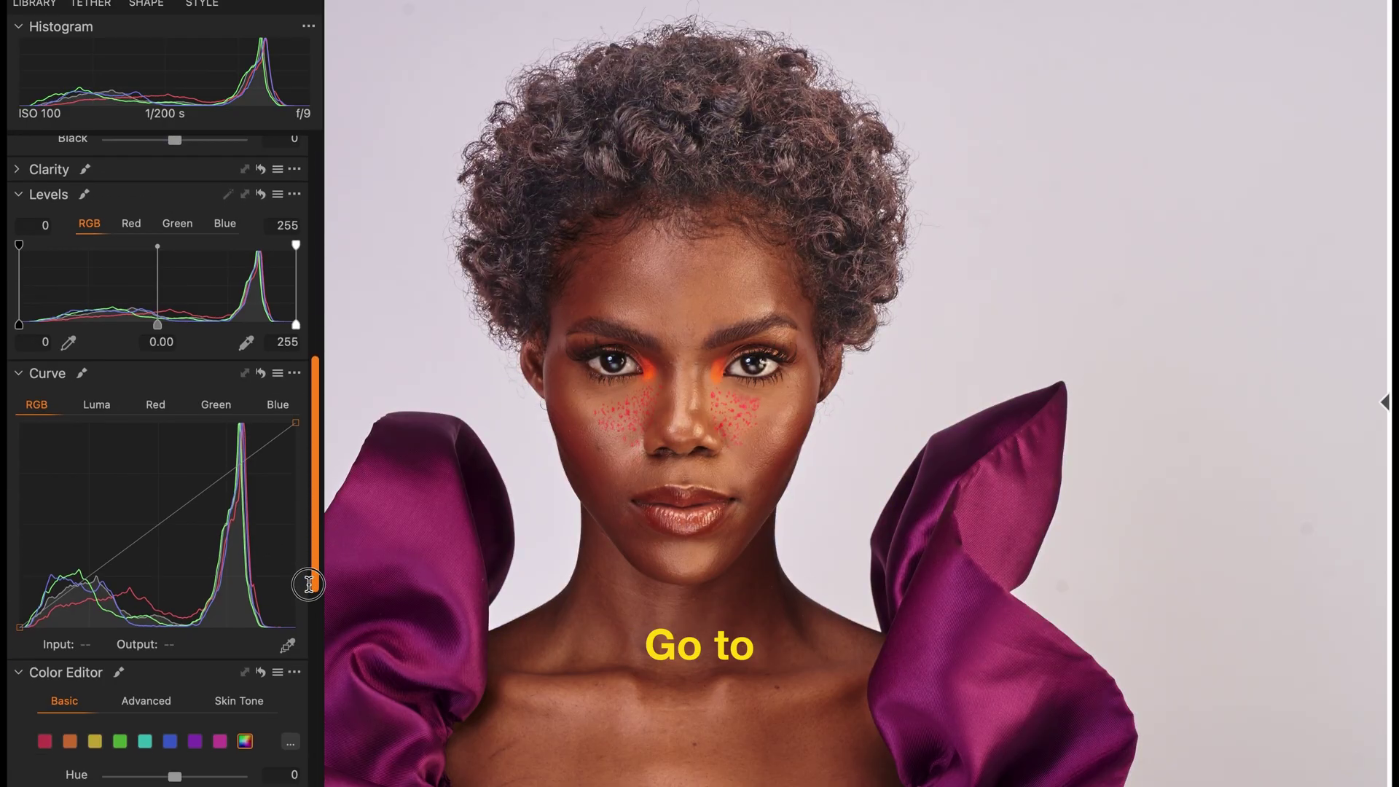
scroll(305, 724, down, 4)
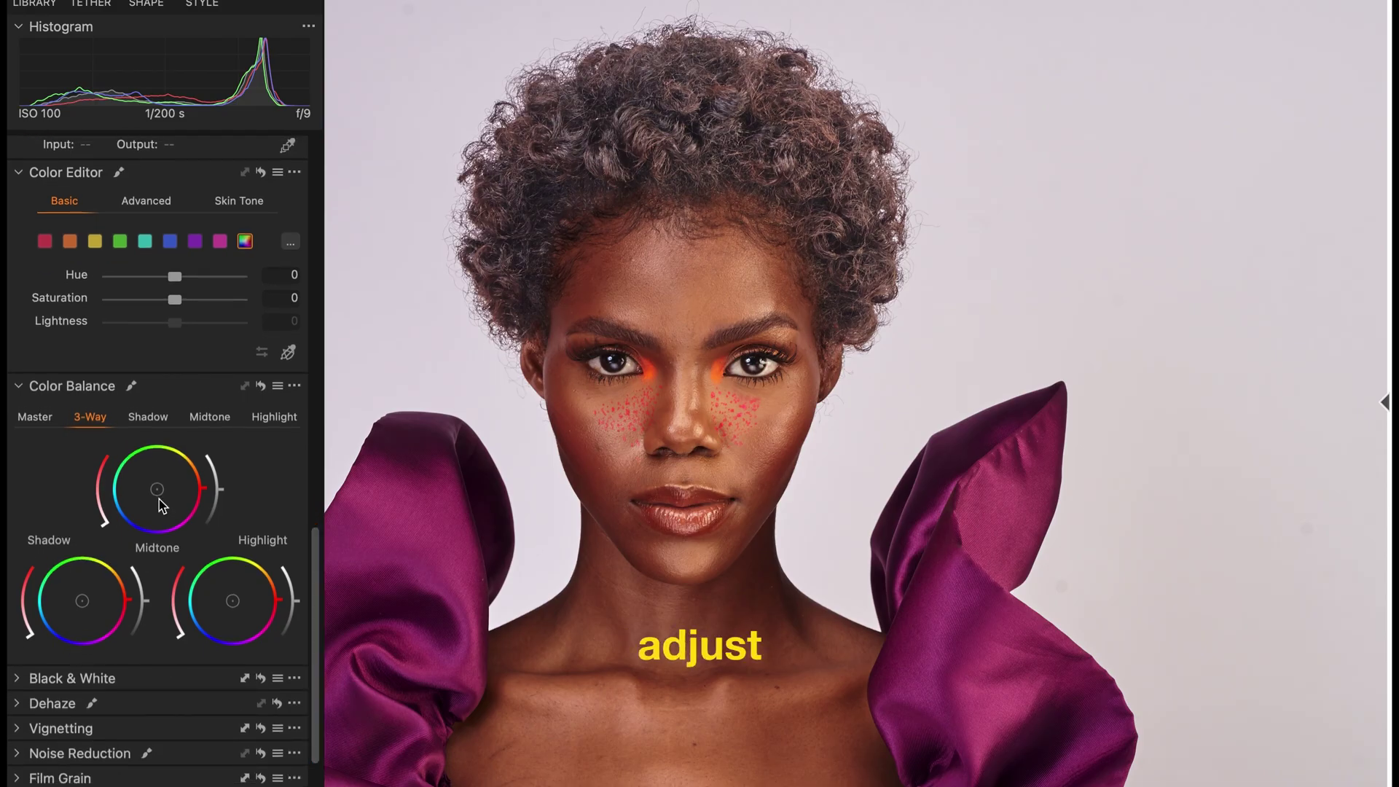
drag(232, 600, 261, 588)
drag(156, 489, 172, 478)
drag(82, 600, 102, 588)
Adjust the Hair layer's RGB Levels to a midtone of -0.07 and a white point of about 247
drag(315, 583, 314, 385)
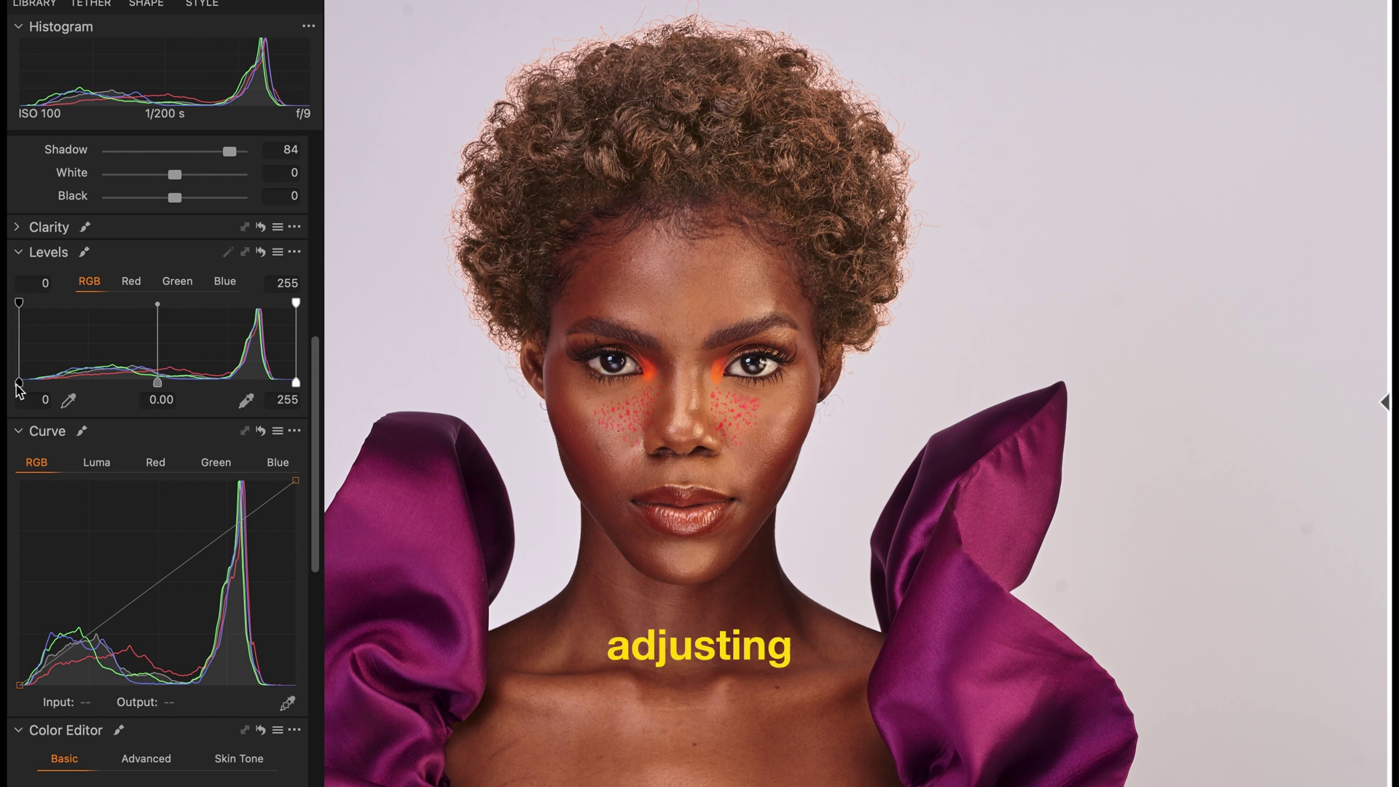
drag(19, 382, 19, 384)
drag(159, 382, 167, 384)
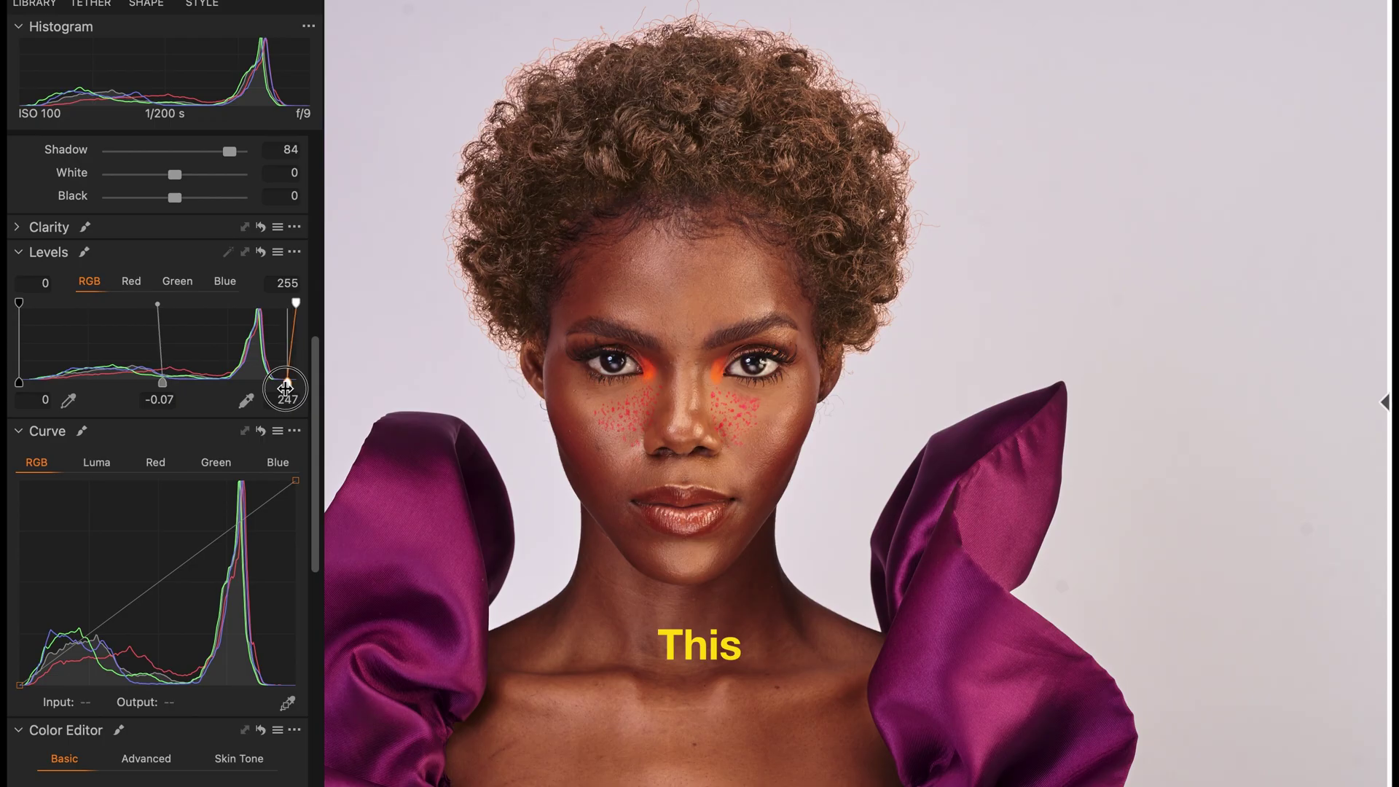
Turn the Hair layer off and on again to compare the hair before and after
scroll(146, 328, up, 10)
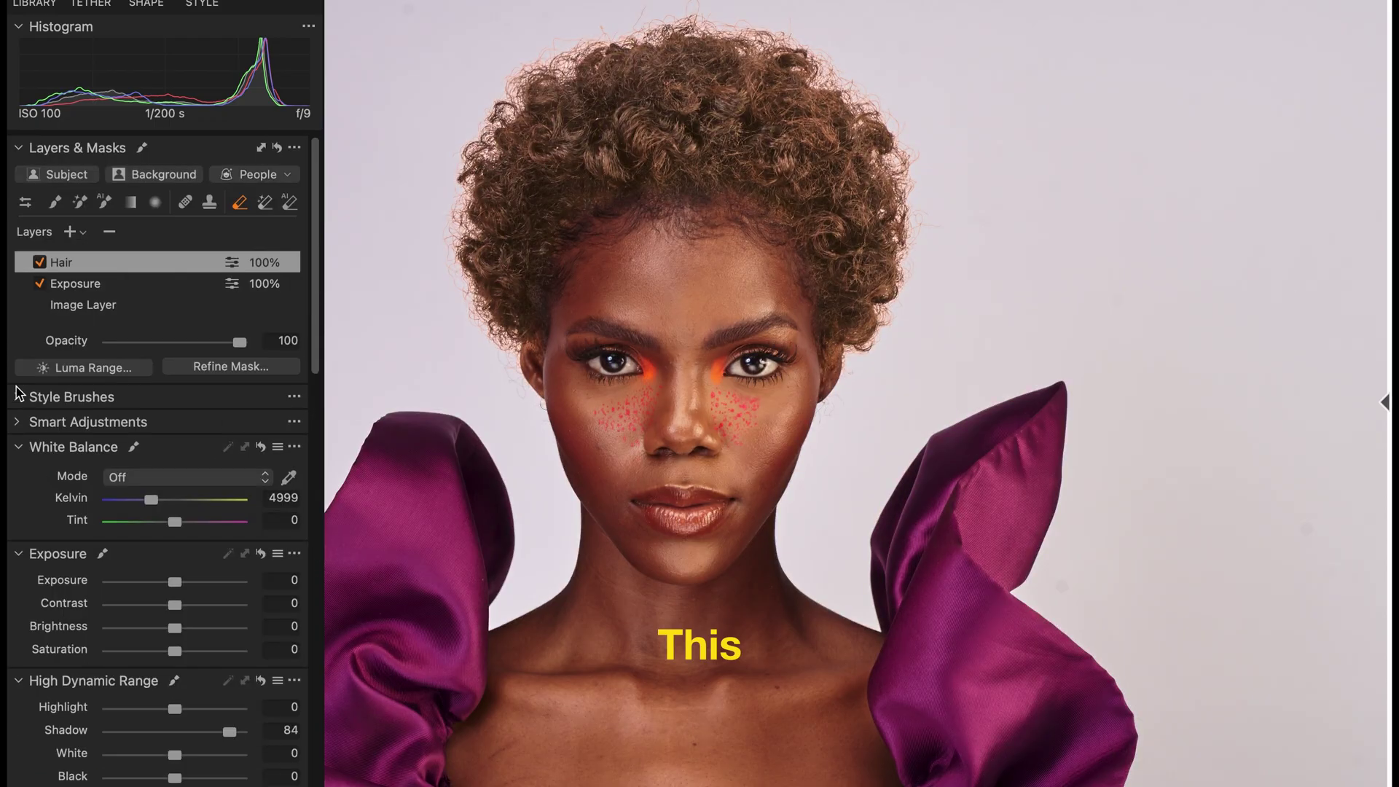
click(40, 262)
key(super+t)
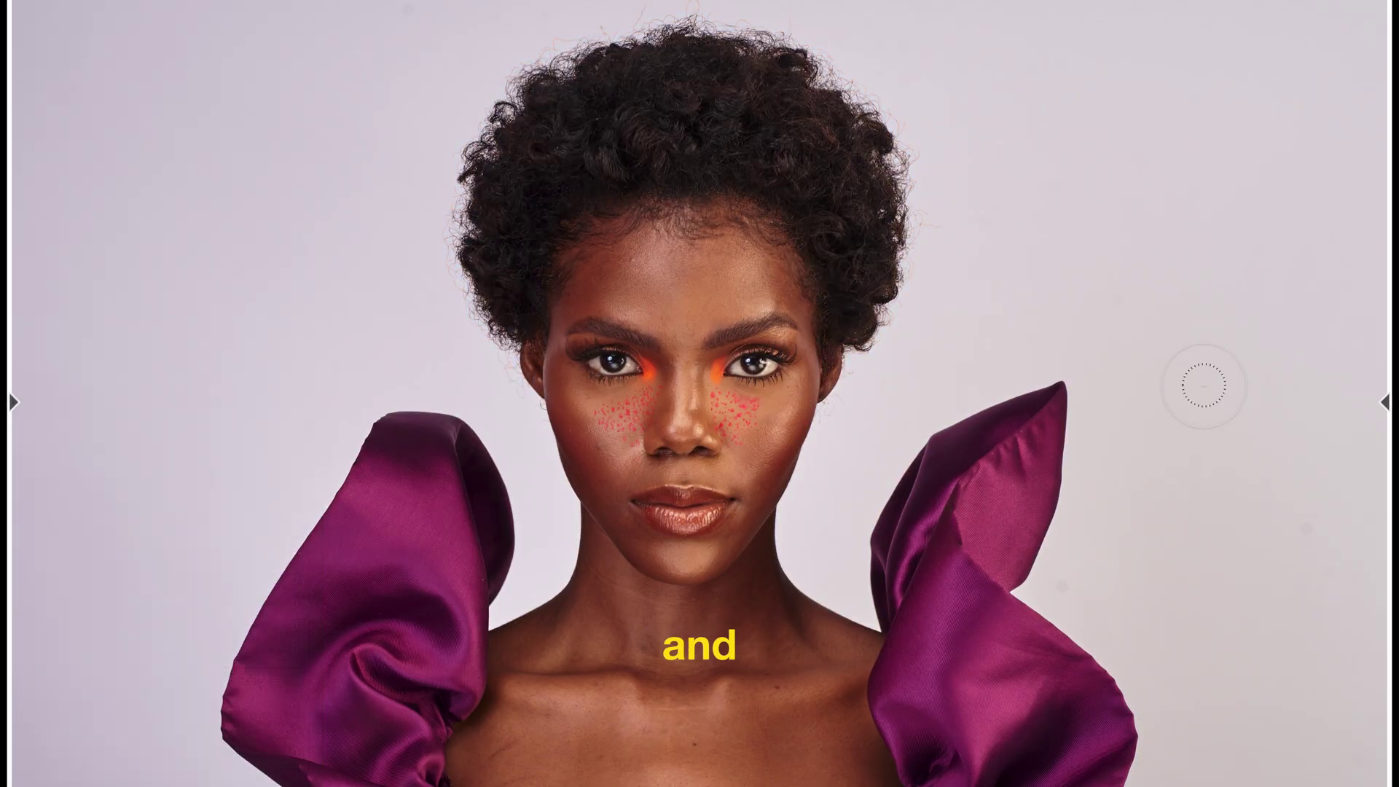
key(super+z)
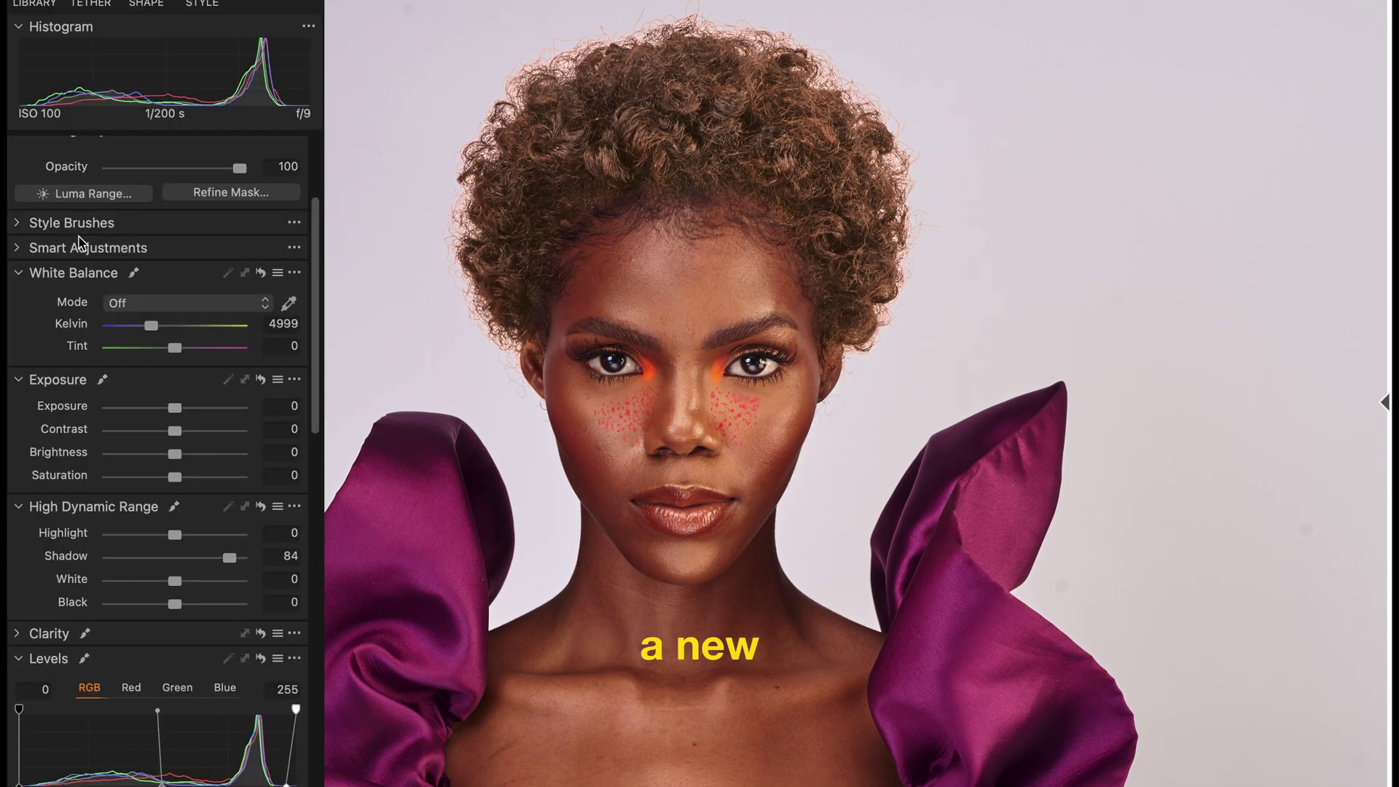
Add a new adjustment layer and darken its RGB Levels with a -0.34 midtone and a white point of 250
click(69, 231)
click(153, 263)
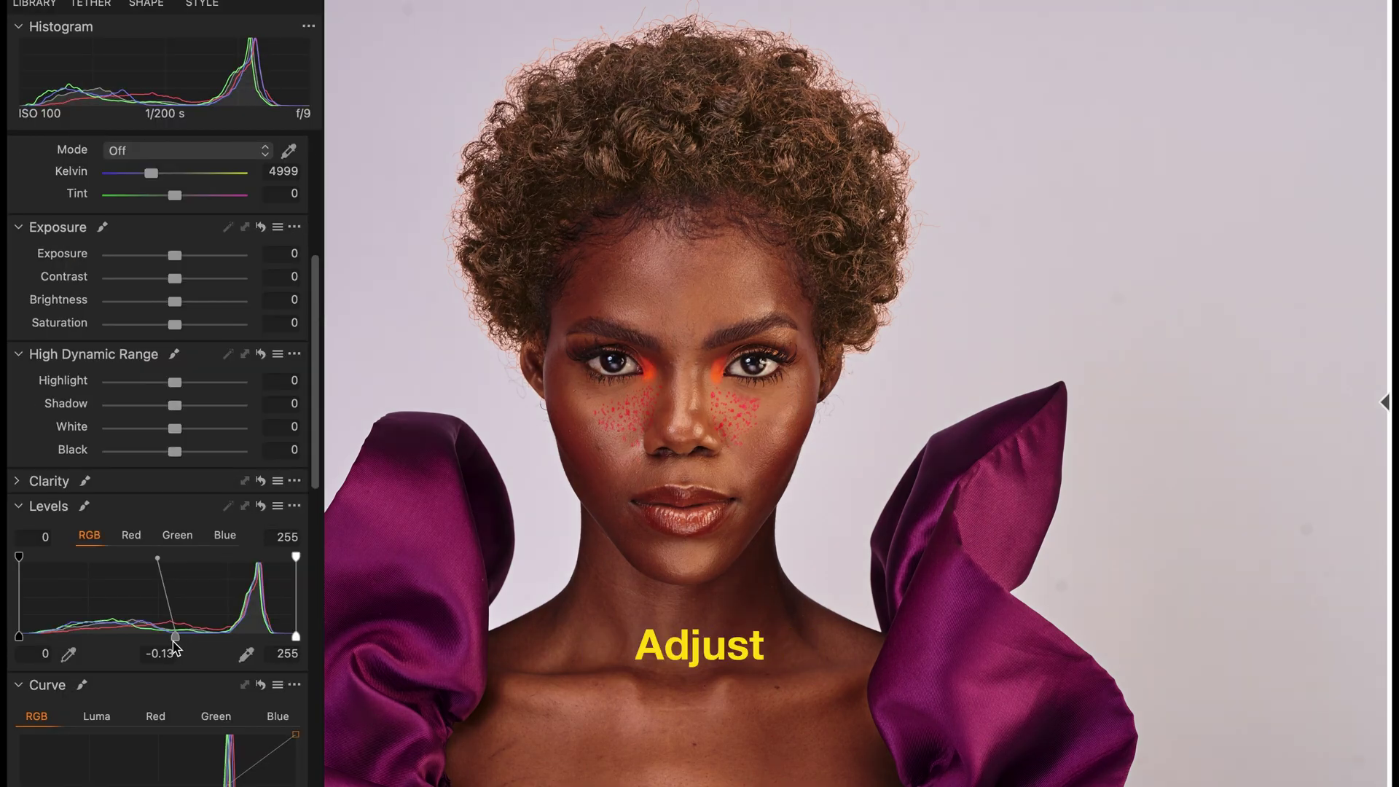
drag(172, 647, 184, 635)
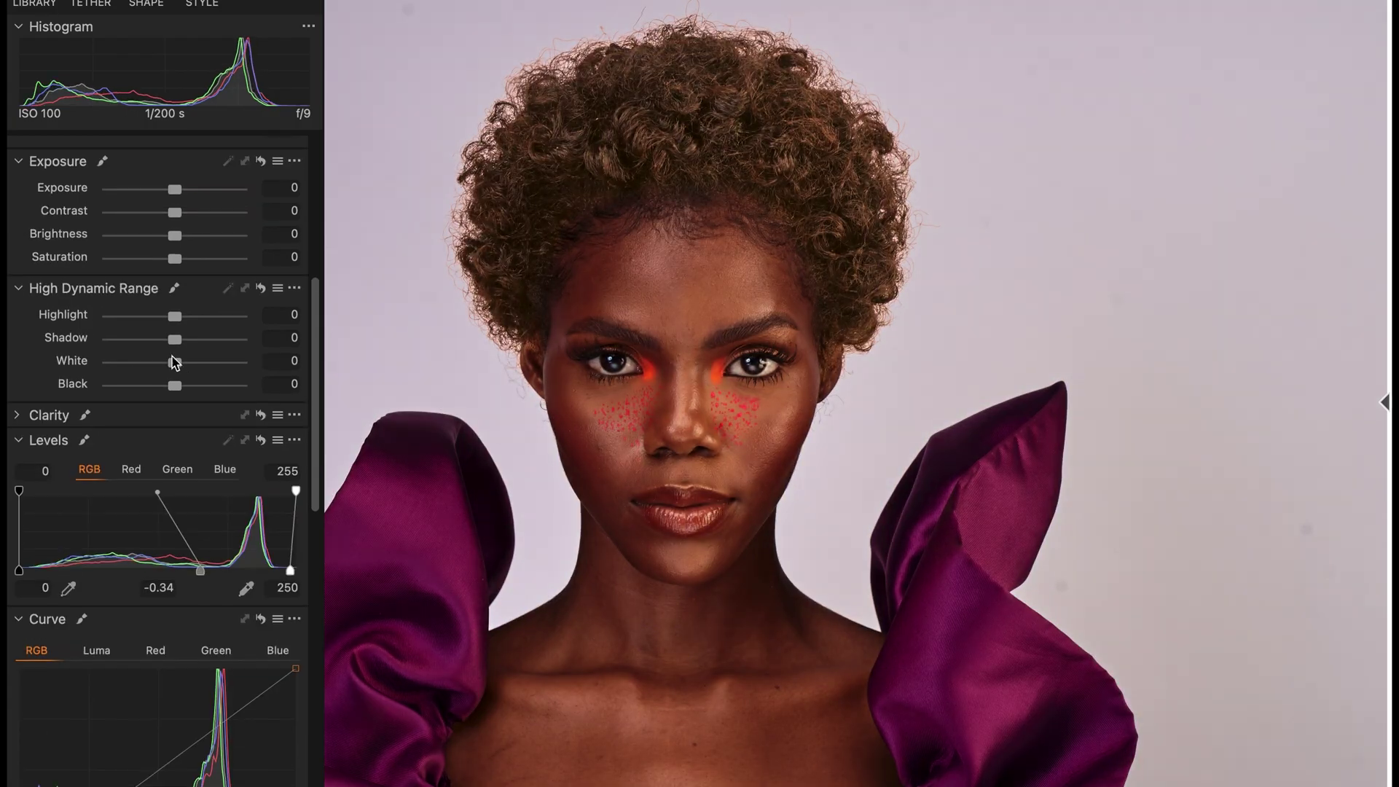
Set the new layer's High Dynamic Range Shadow to 15 and its white balance Kelvin to 5000
scroll(182, 464, up, 3)
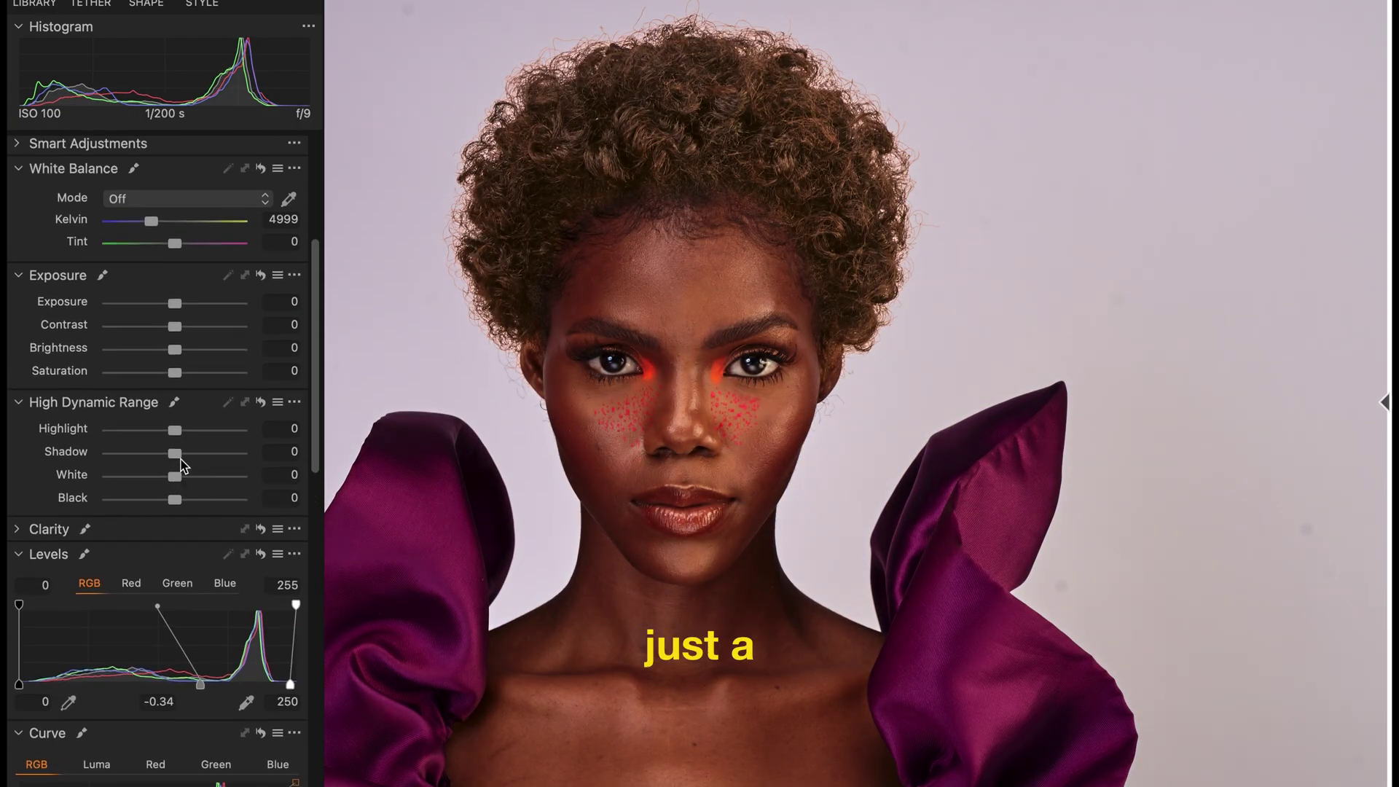
drag(177, 453, 188, 456)
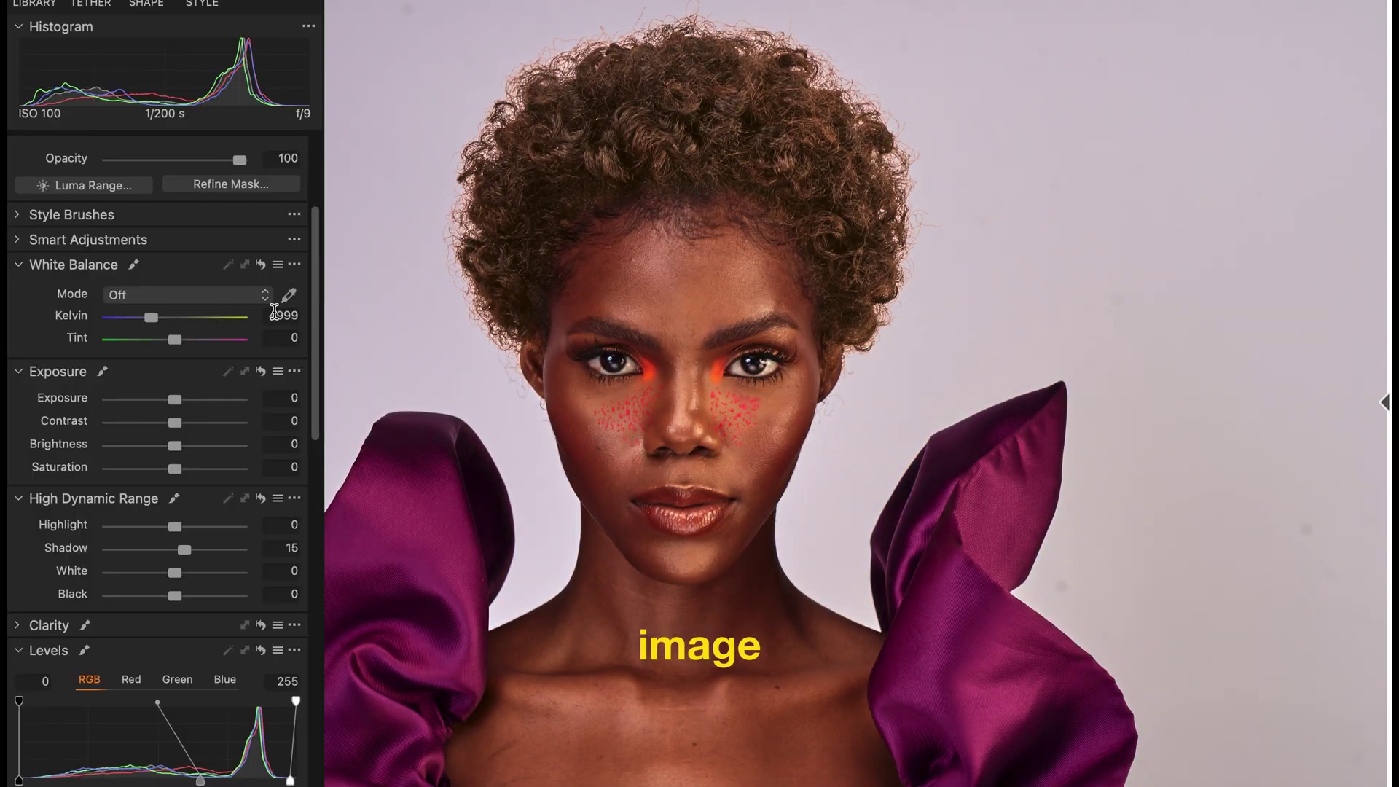
click(267, 316)
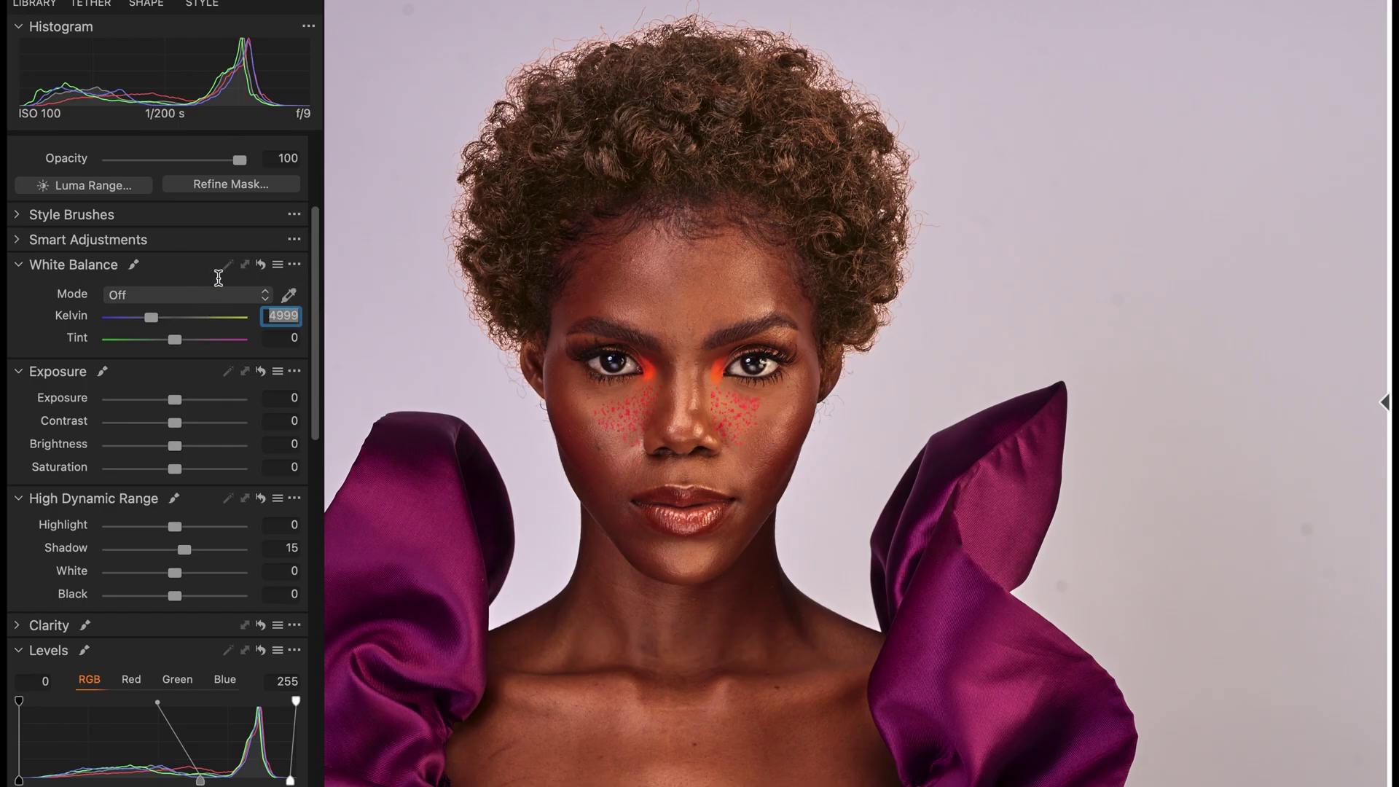
text(5000)
key(Return)
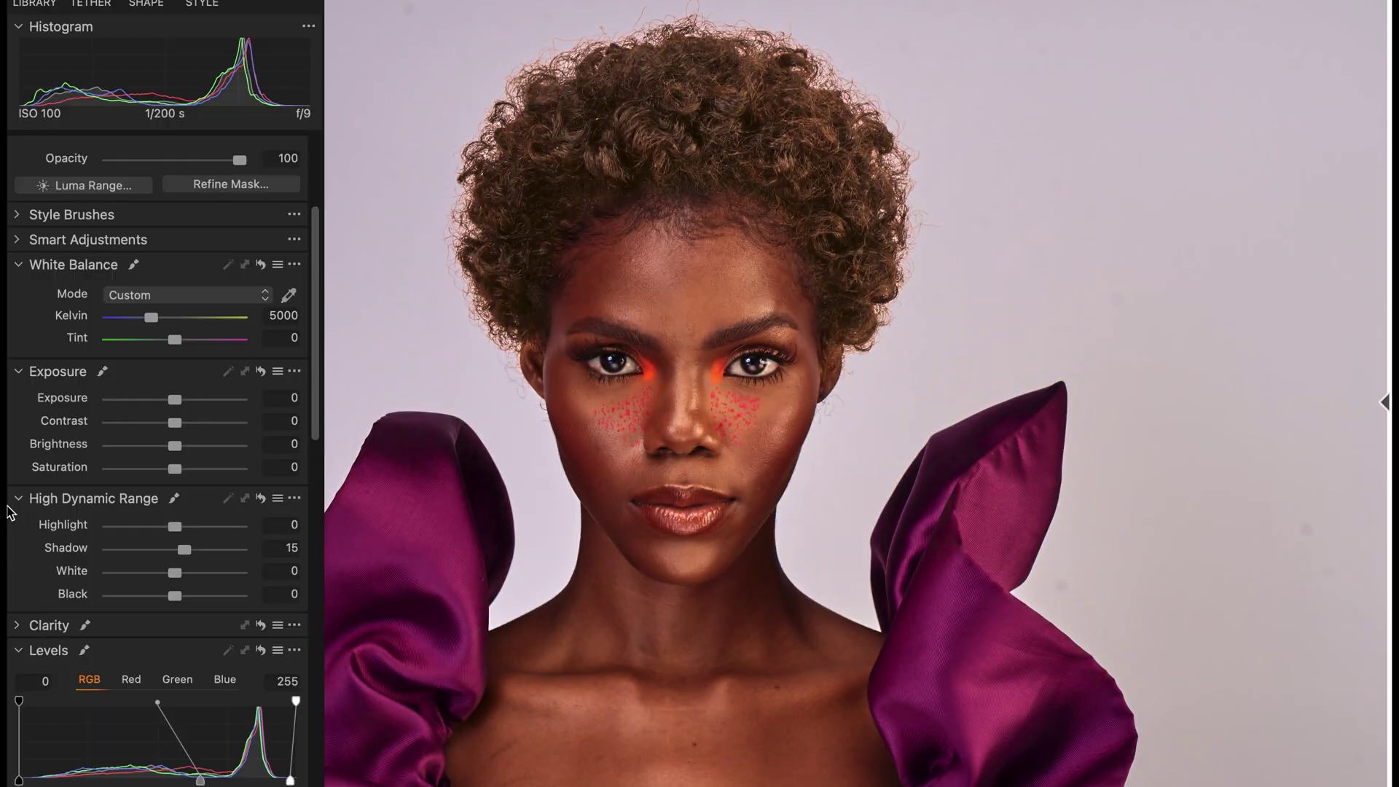
Adjust the orange range in the Color Editor to Hue 6.1, Saturation -8.1 and Lightness -16
scroll(10, 583, down, 3)
scroll(10, 583, down, 10)
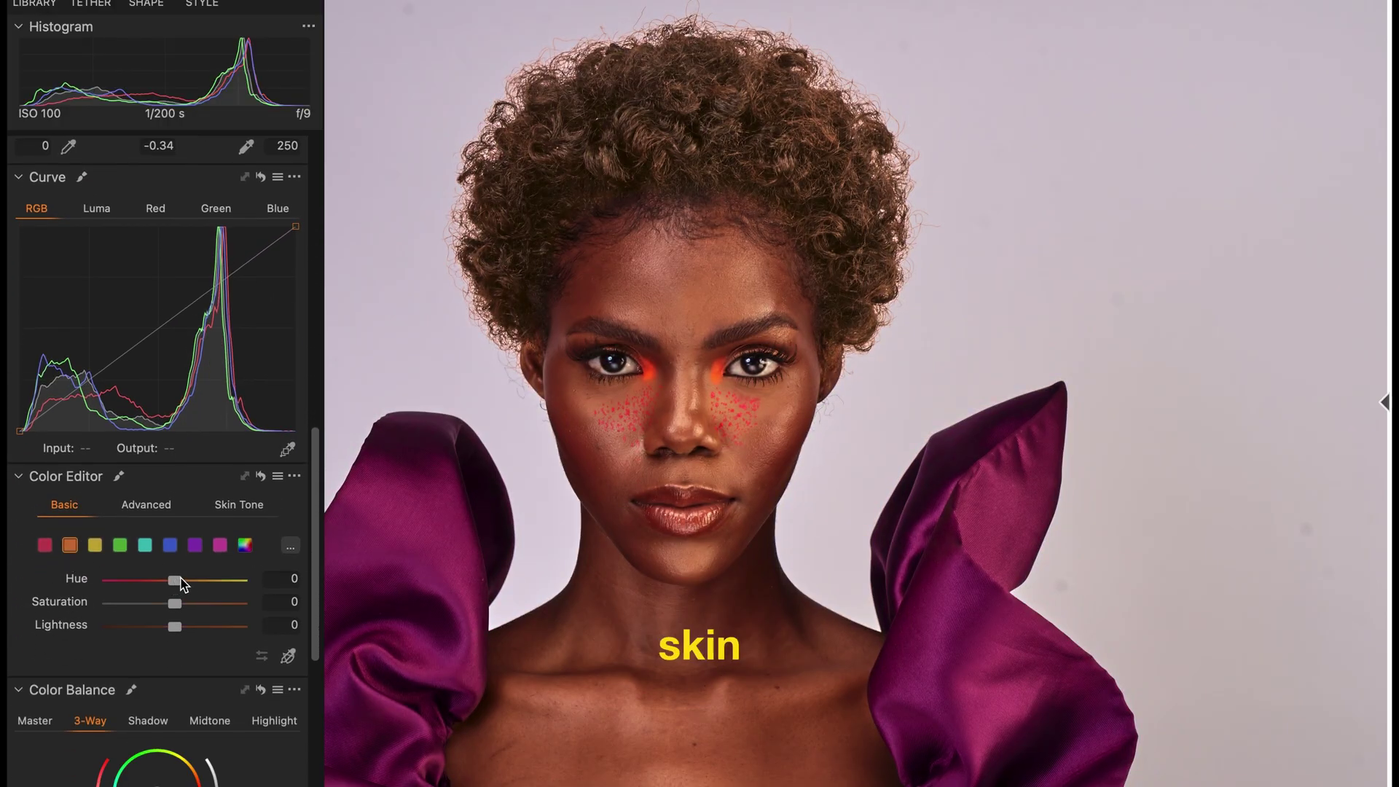
drag(179, 588, 195, 587)
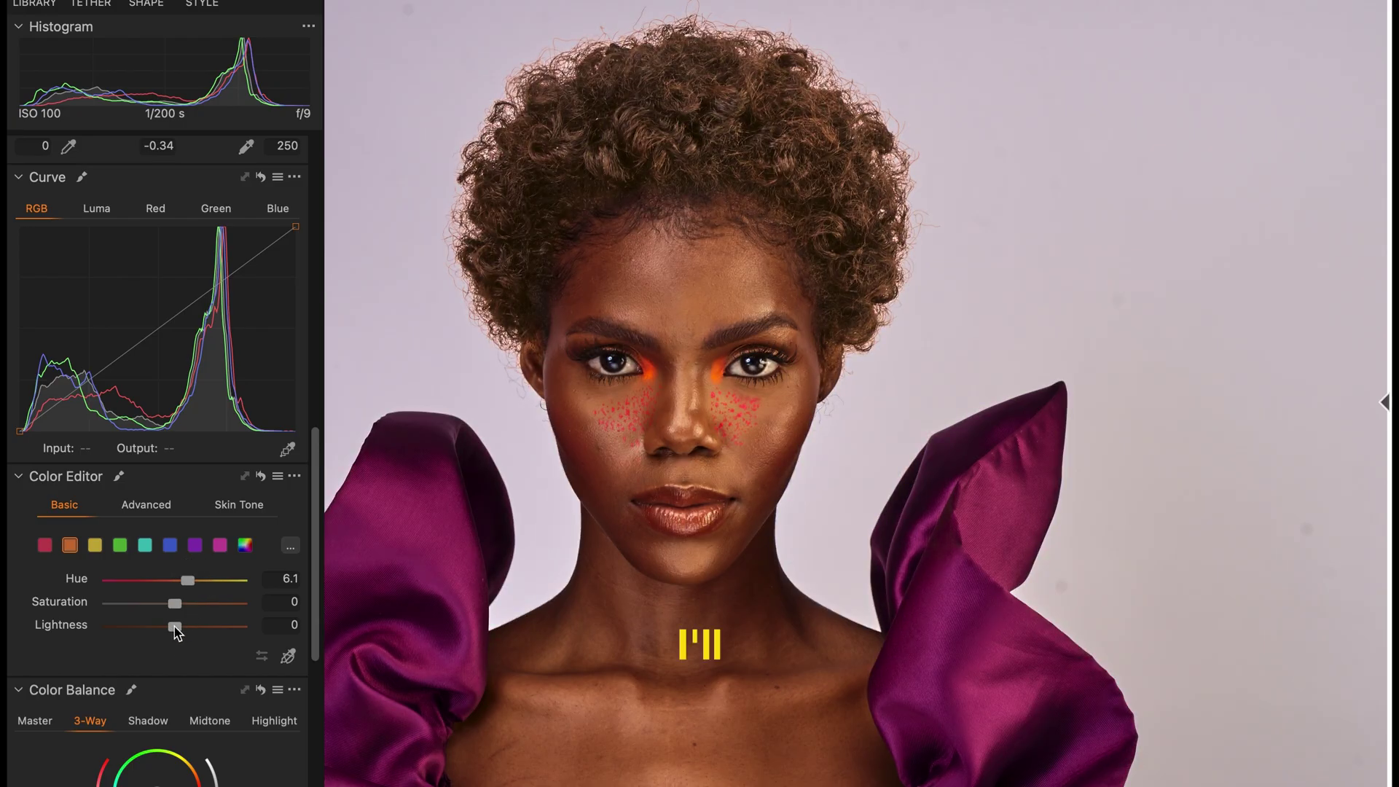
drag(175, 627, 153, 627)
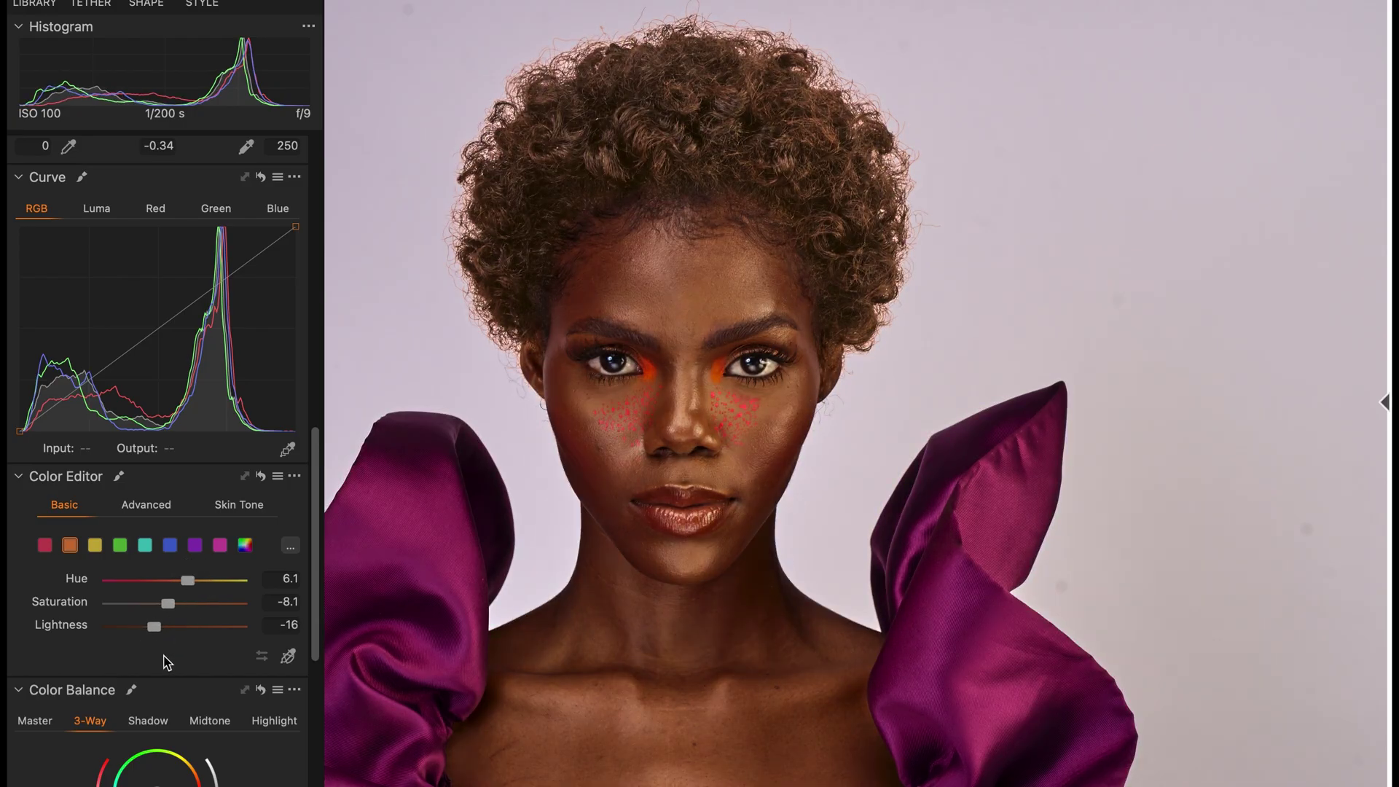
Shift the red range's hue slightly toward orange and lower its lightness a little in the Color Editor
click(45, 546)
drag(179, 581, 183, 579)
drag(174, 626, 165, 633)
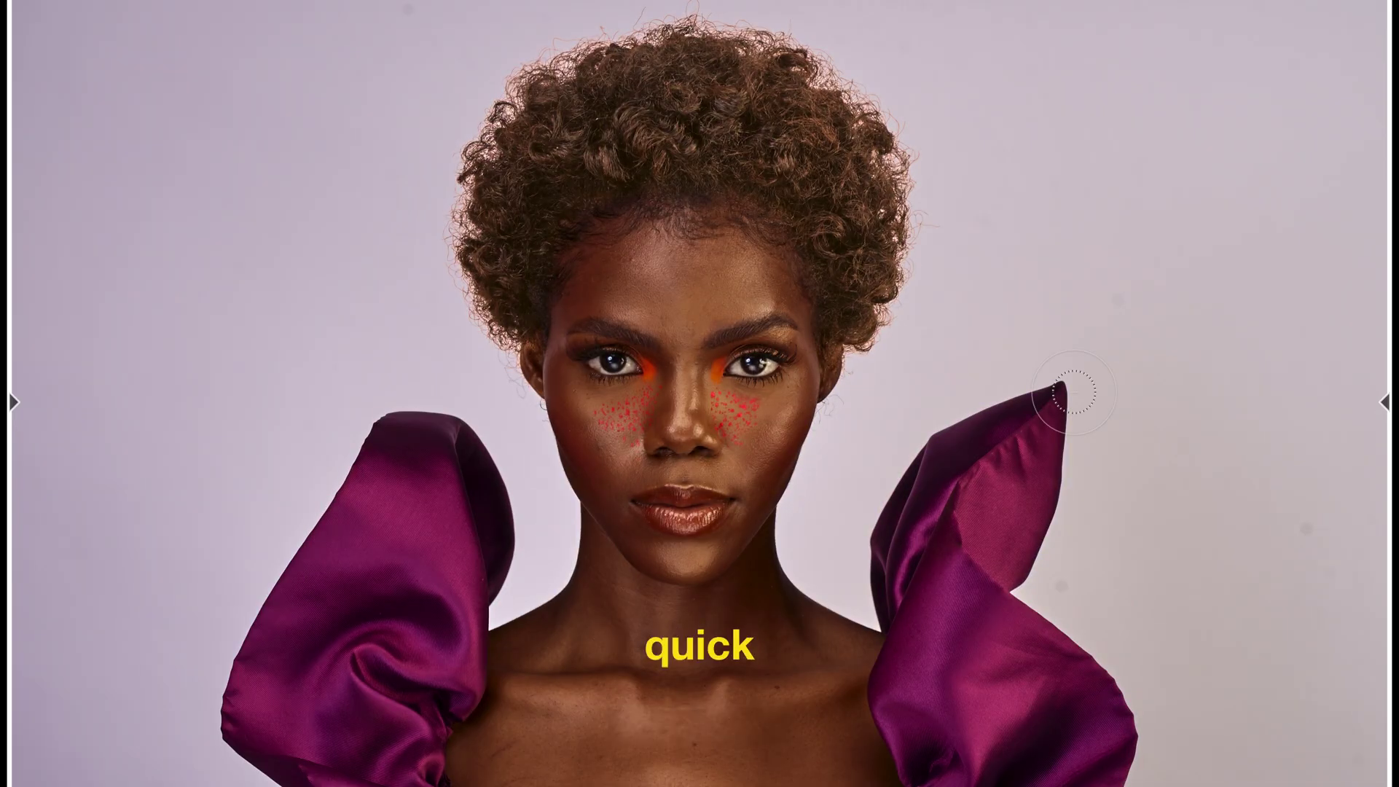
Toggle the before and after view to compare the darkened portrait
key(super+shift+z)
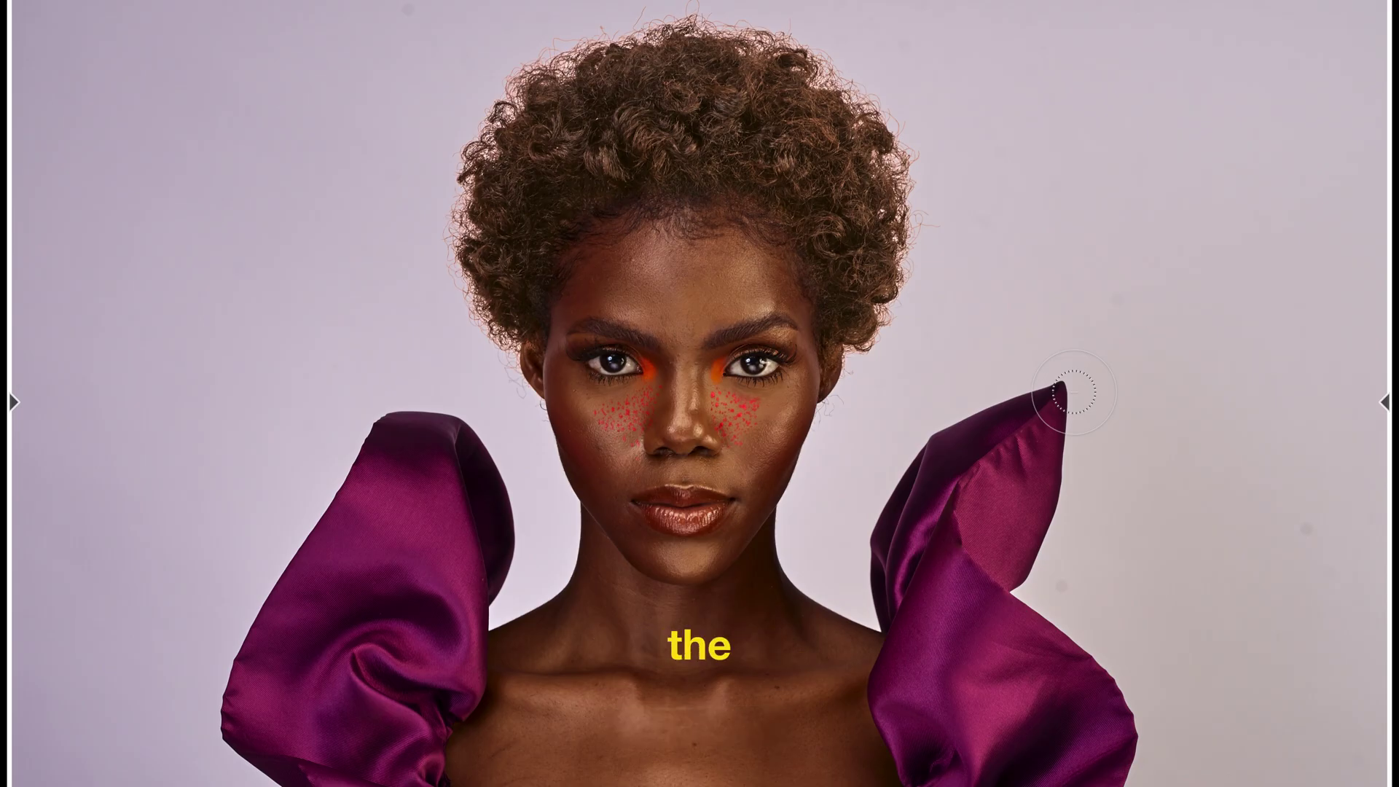
key(y)
key(y)
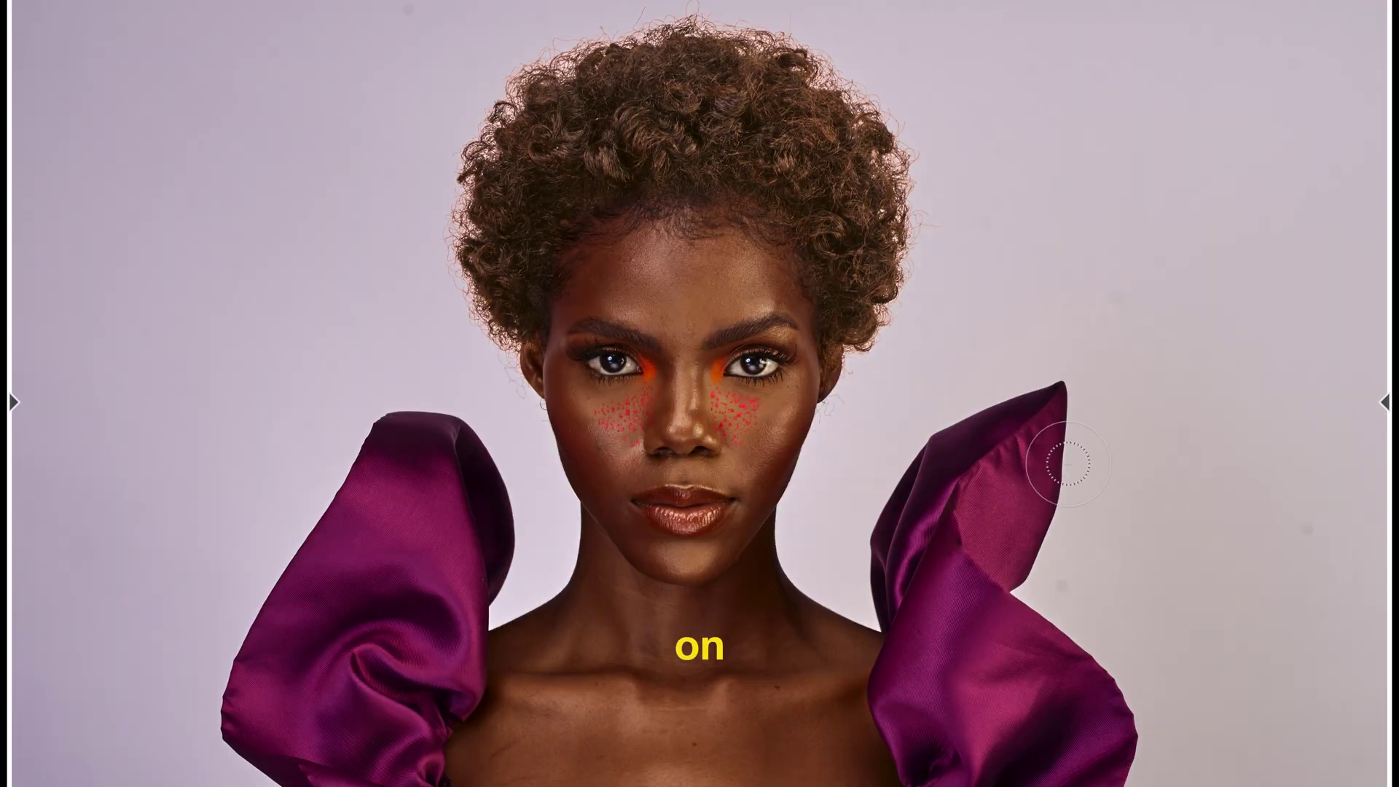
Add a new adjustment layer above Global darkening and name it Darkening Skin
mouse_move(1391, 420)
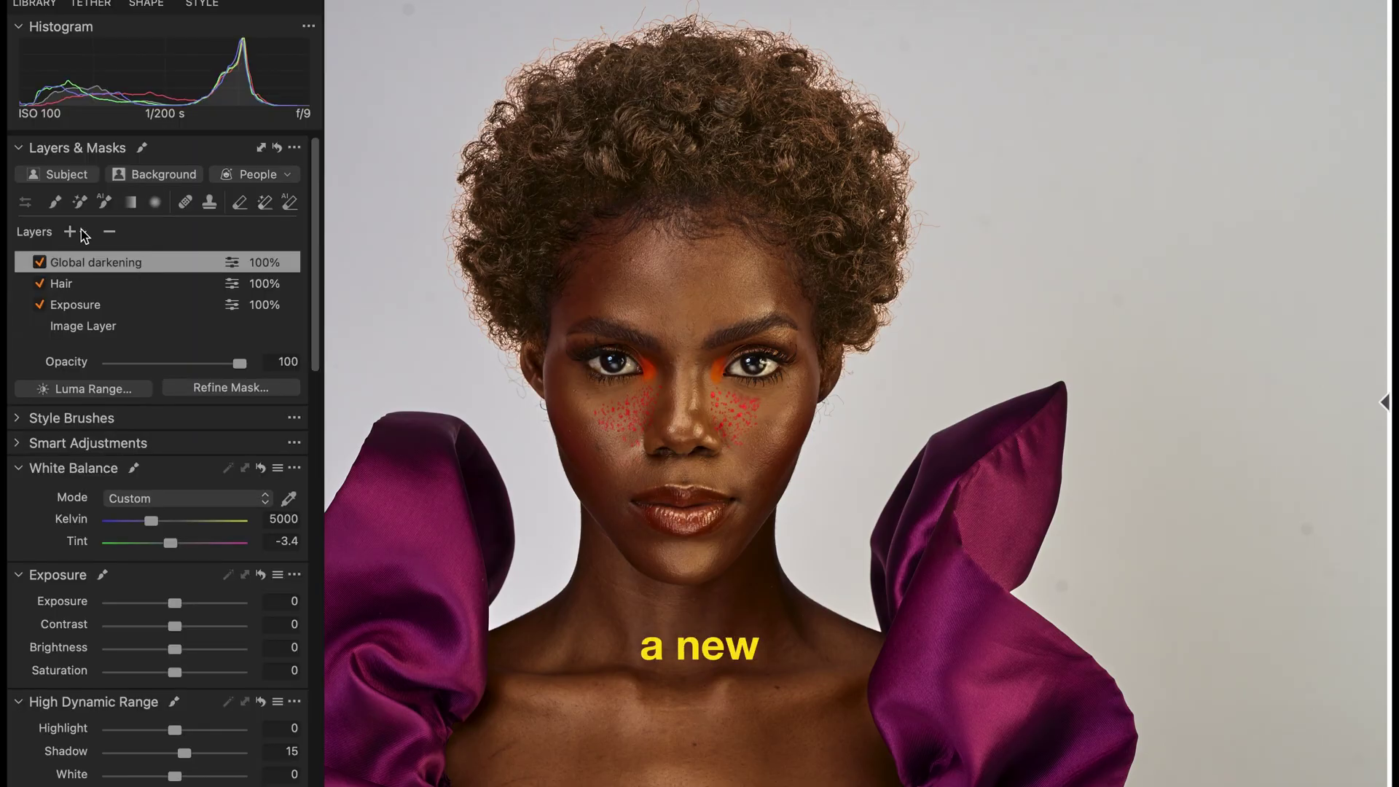
click(82, 232)
click(101, 249)
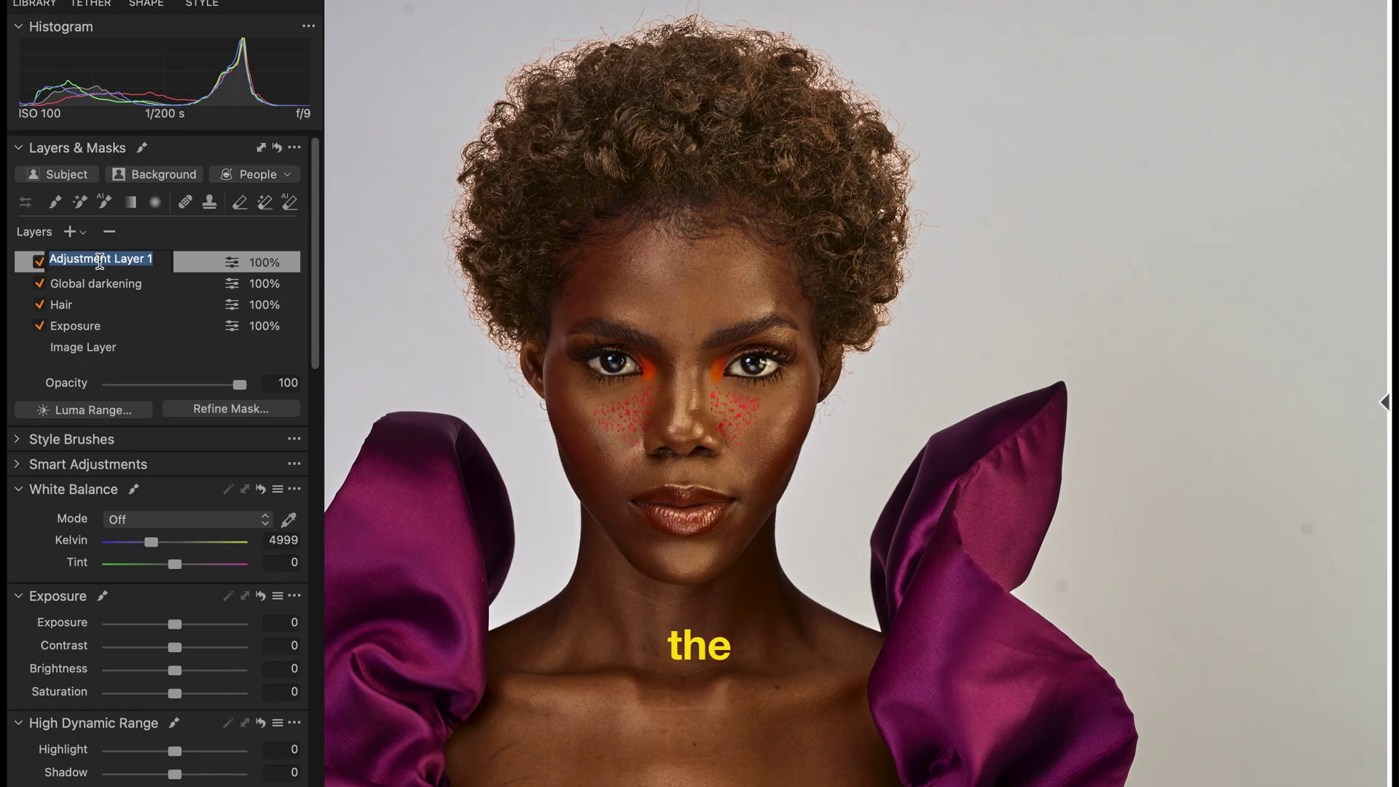
text(Darkening Skin)
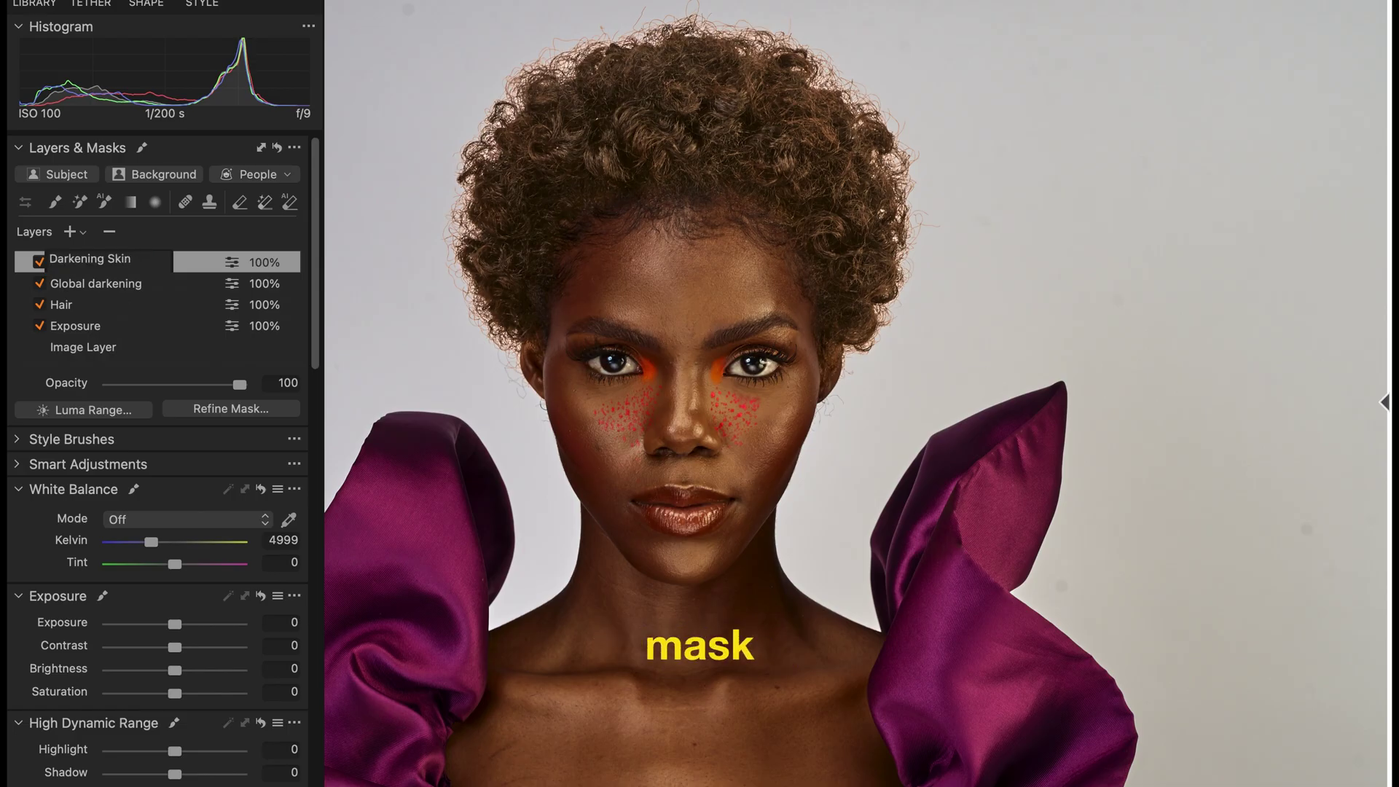
key(super+alt+t)
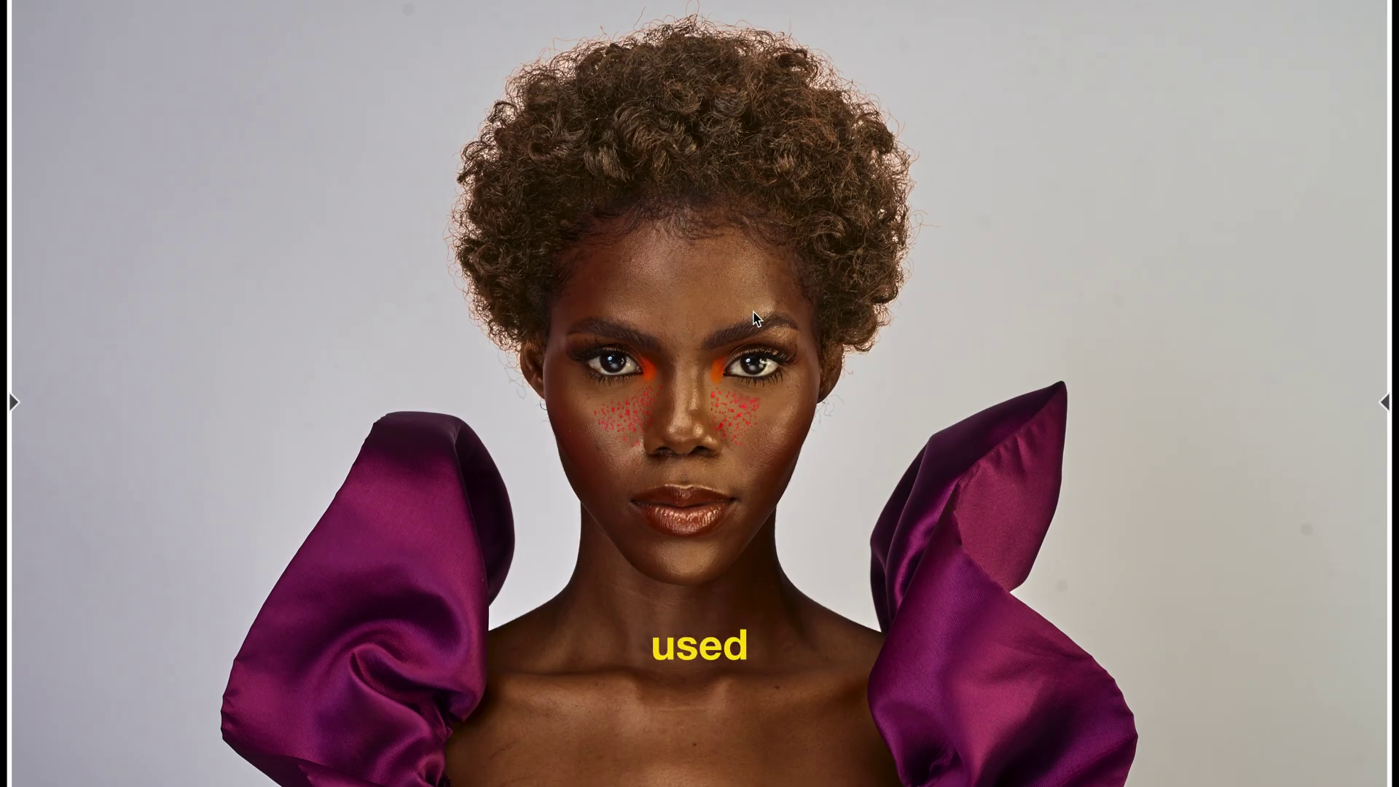
Set the mask visibility to Always Display Mask
mouse_move(754, 1)
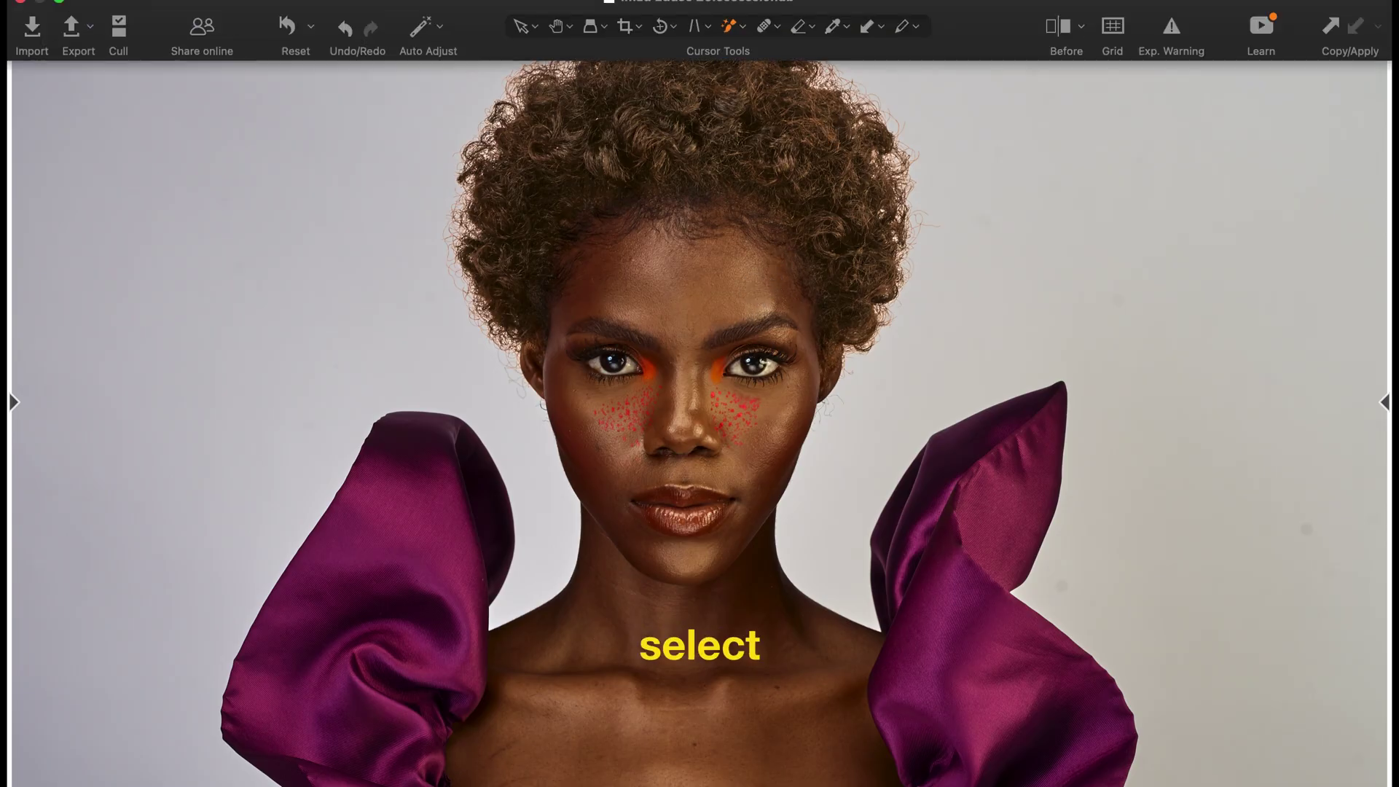
click(743, 26)
click(831, 150)
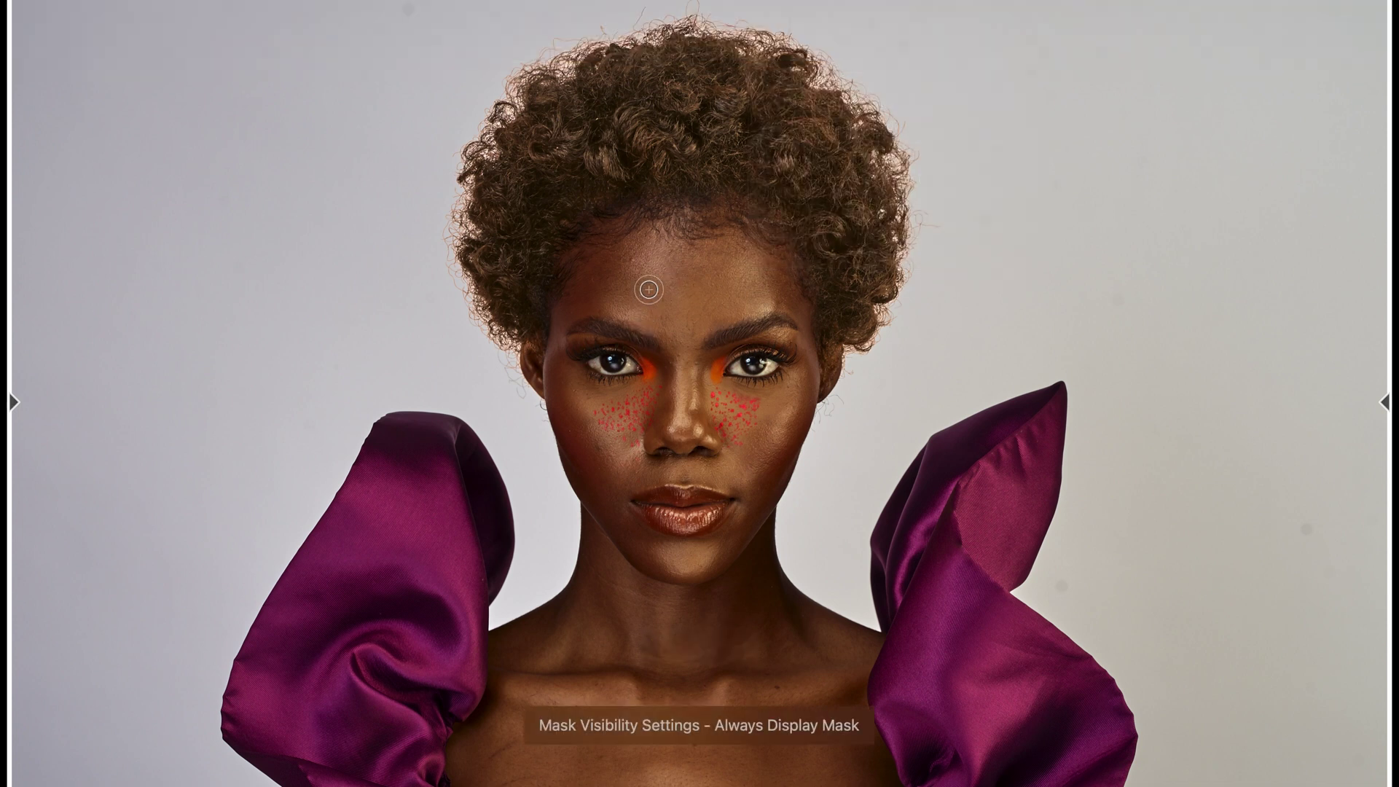
Try brushing a mask over the forehead and face skin, and undo both strokes
mouse_move(649, 289)
mouse_down()
mouse_move(597, 279)
mouse_move(660, 242)
mouse_move(805, 321)
mouse_up()
drag(641, 489, 685, 274)
key(super+z)
key(super+z)
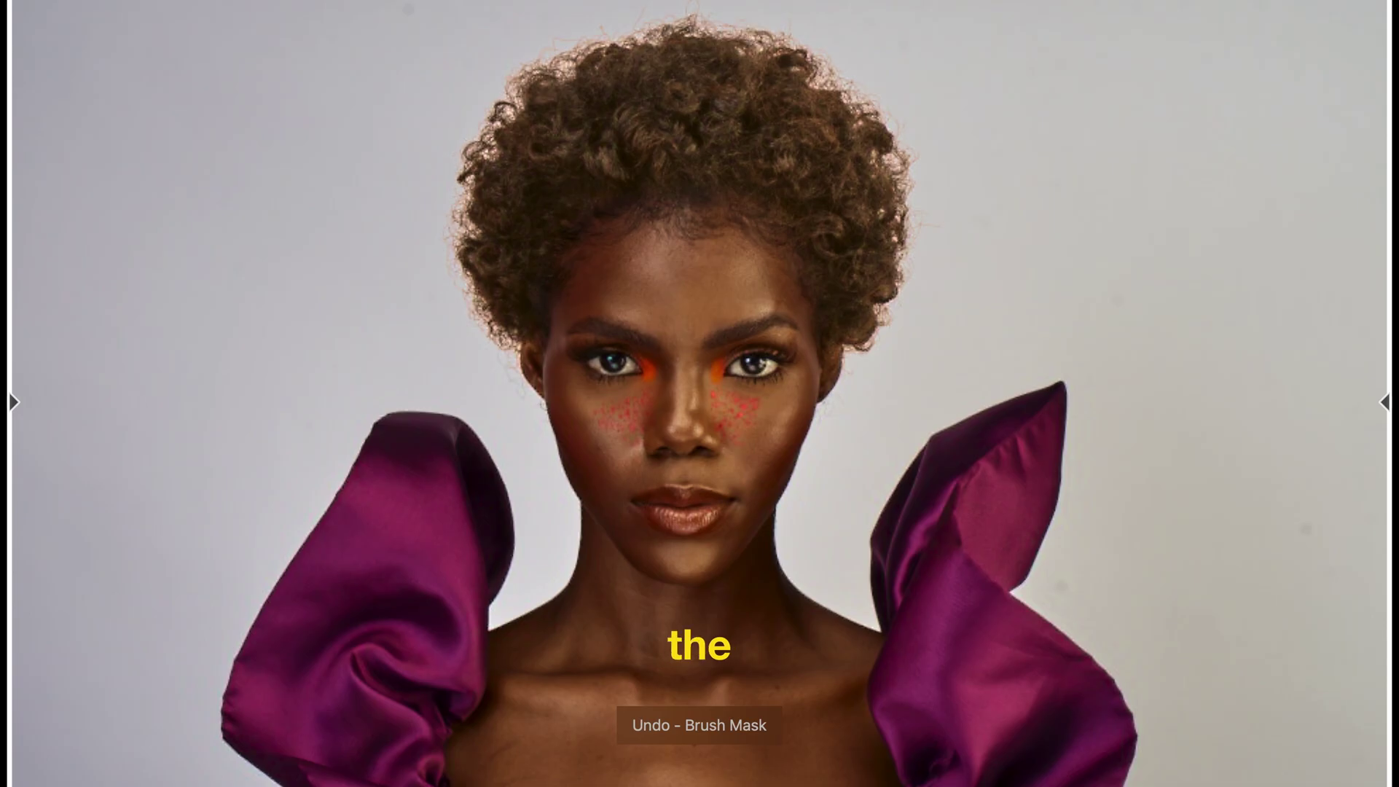
Switch the masking tool to Magic Brush for the Darkening Skin layer
click(743, 26)
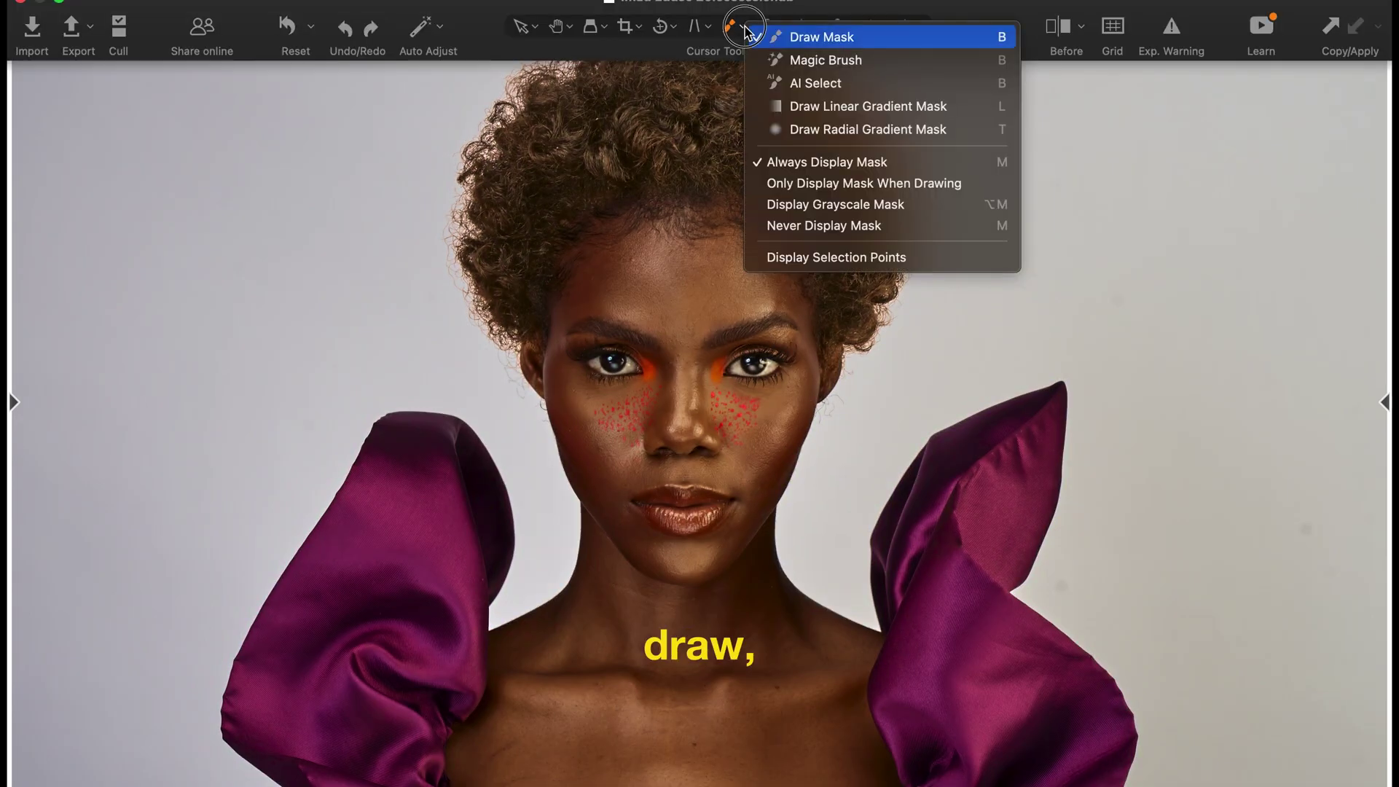
click(831, 61)
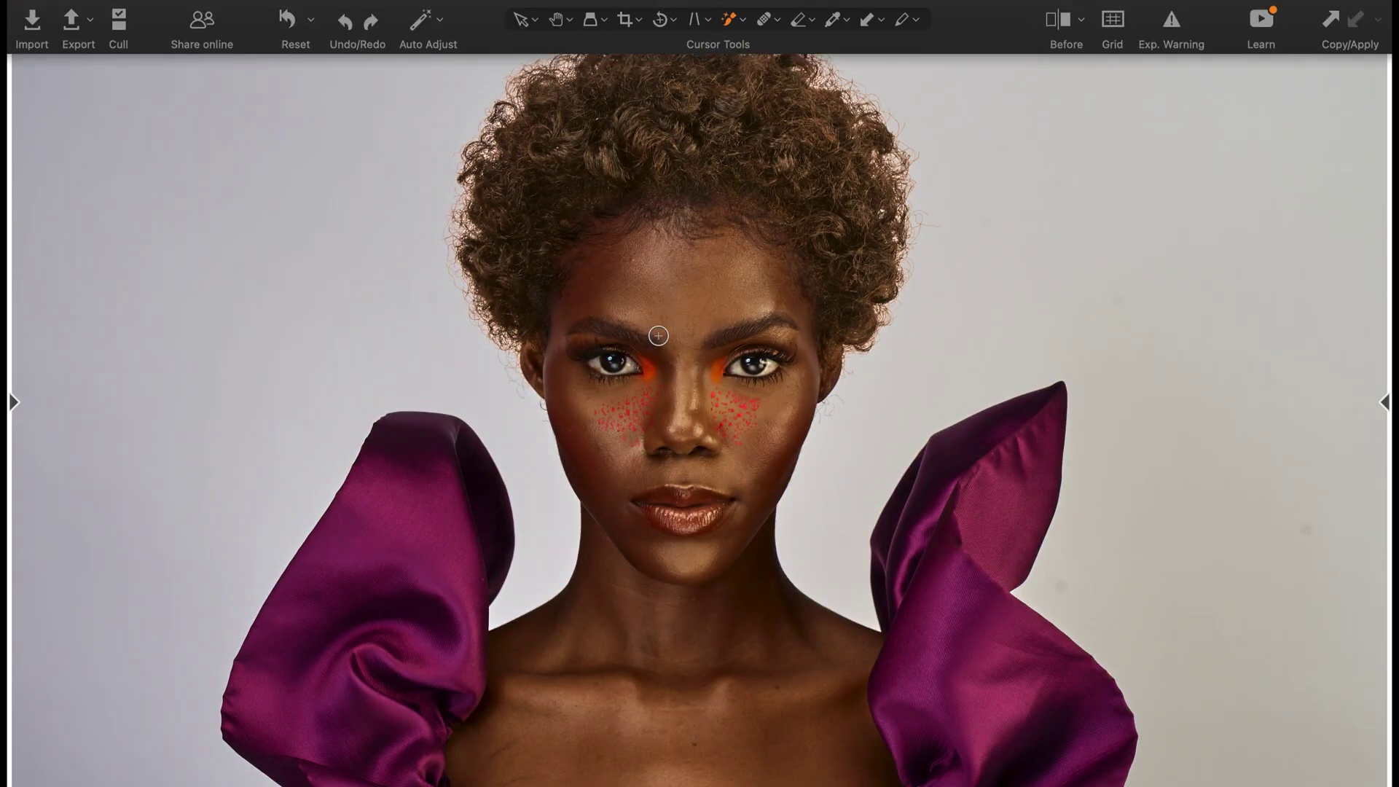
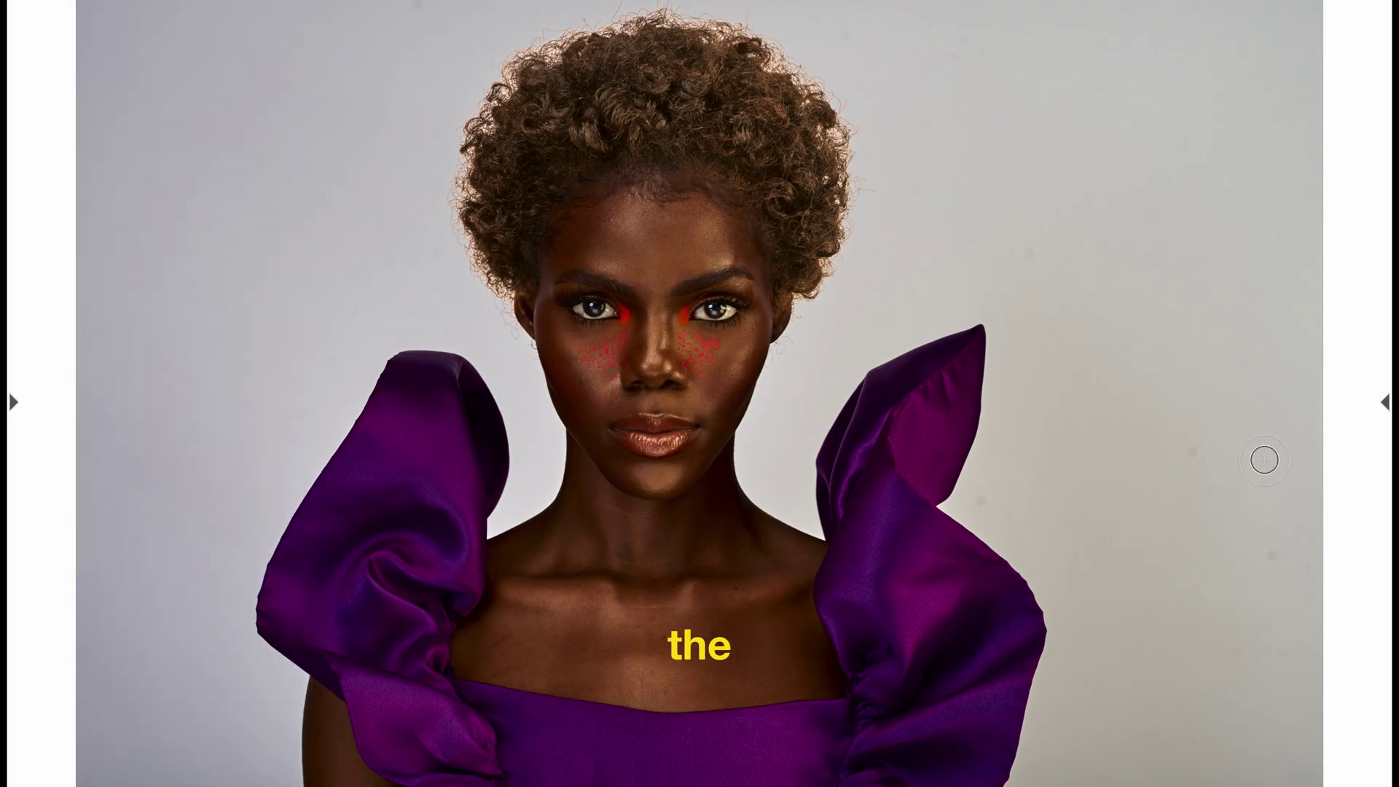
Create an automatic background mask layer with Kelvin set to 5967 and Exposure to -2.04
mouse_move(11, 452)
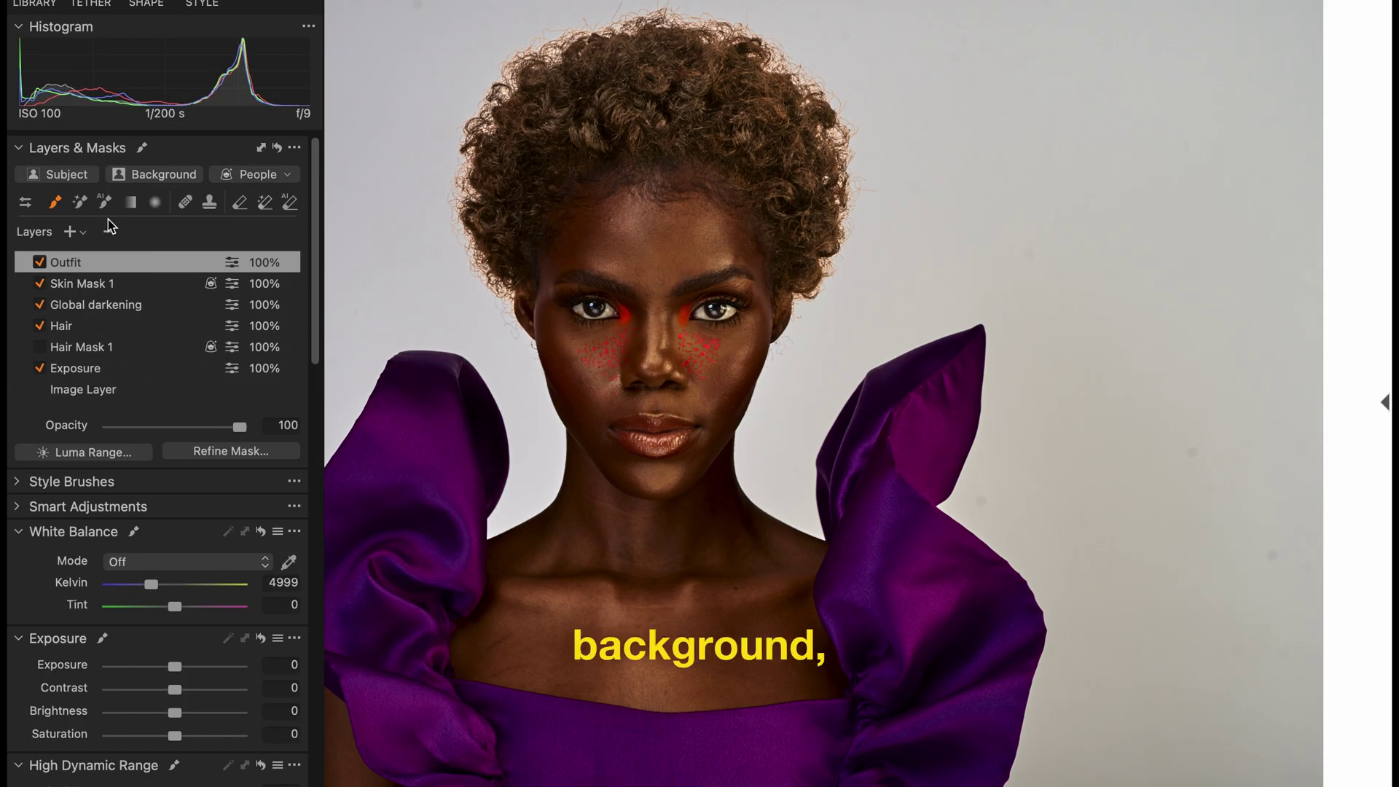
click(158, 179)
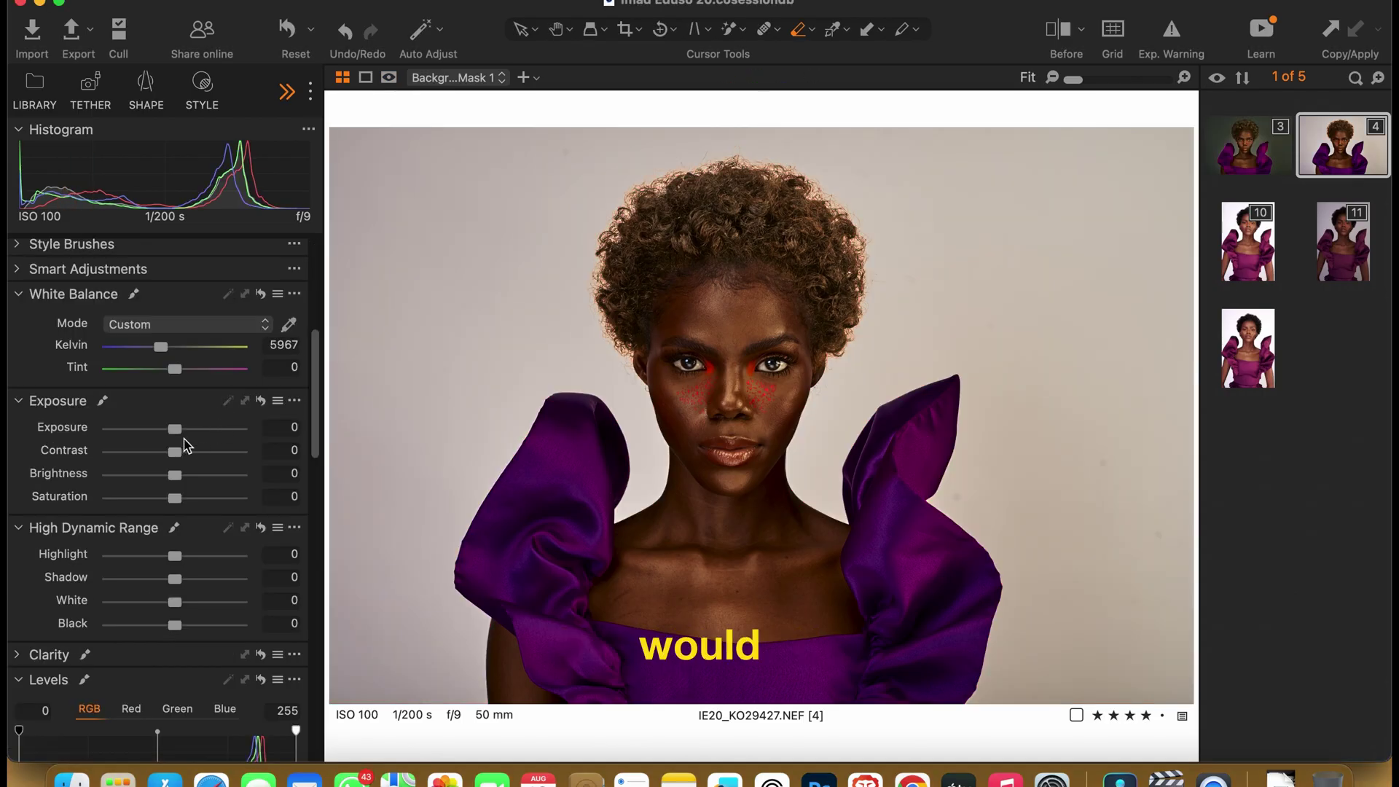
drag(154, 438, 134, 436)
Tint the masked background a muted dark green with the Master wheel of Color Balance
scroll(73, 596, down, 10)
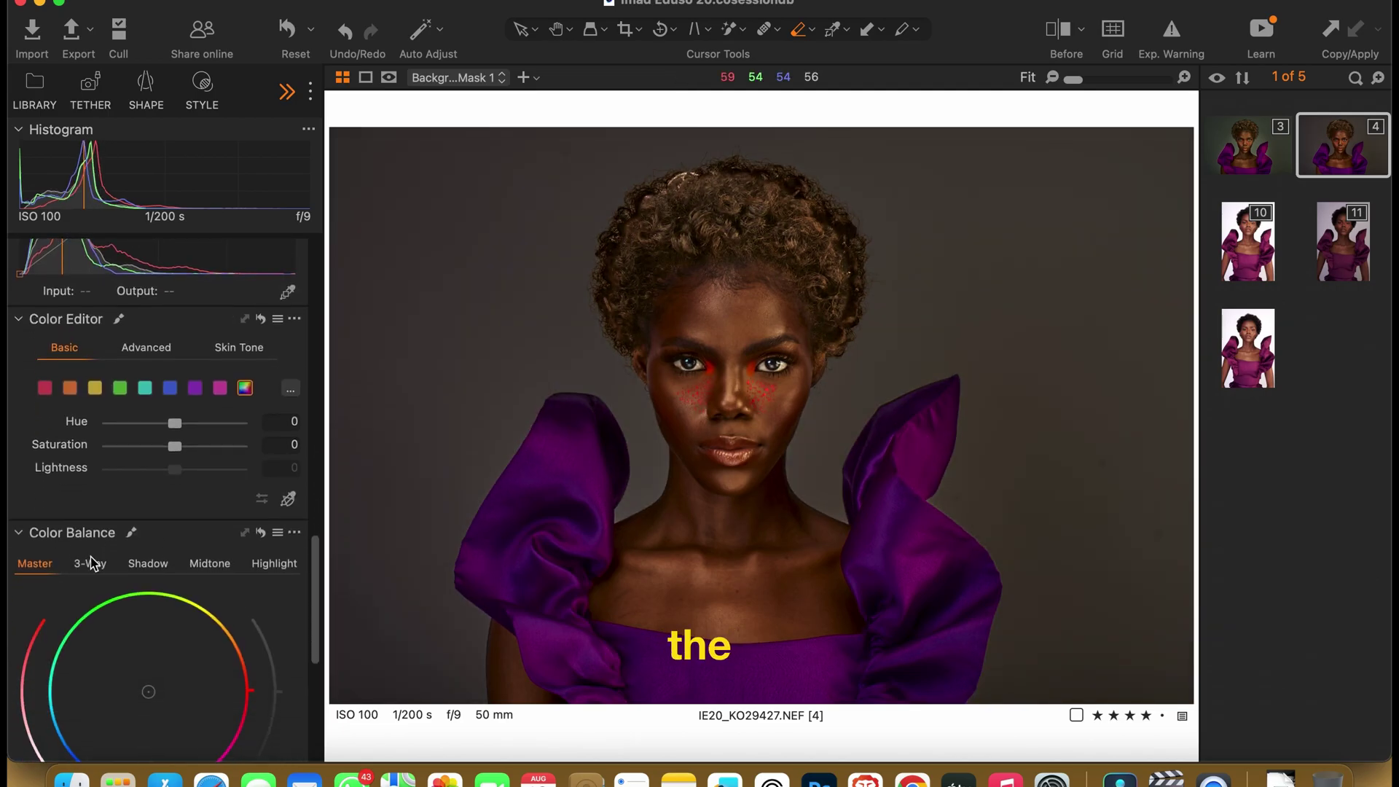
scroll(110, 583, down, 4)
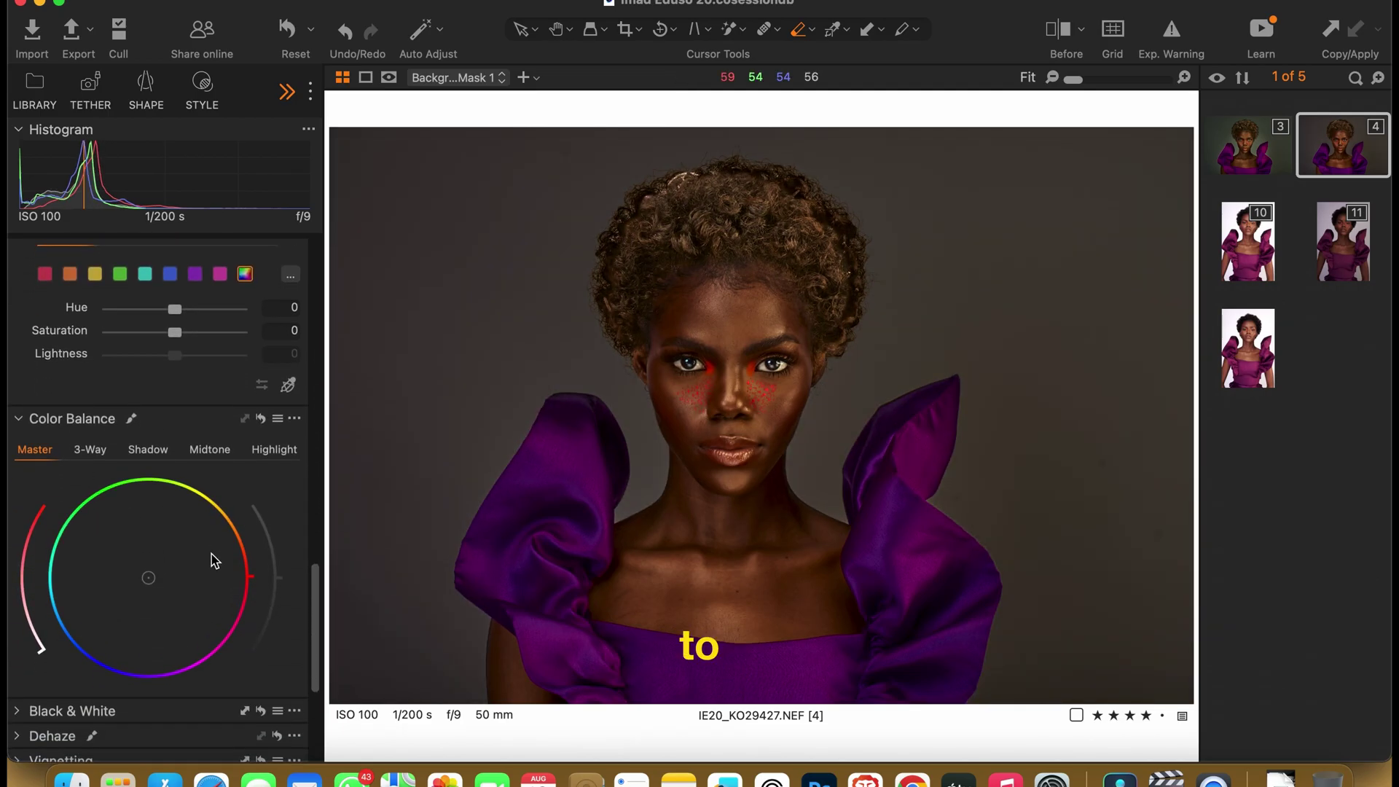
click(81, 449)
click(46, 452)
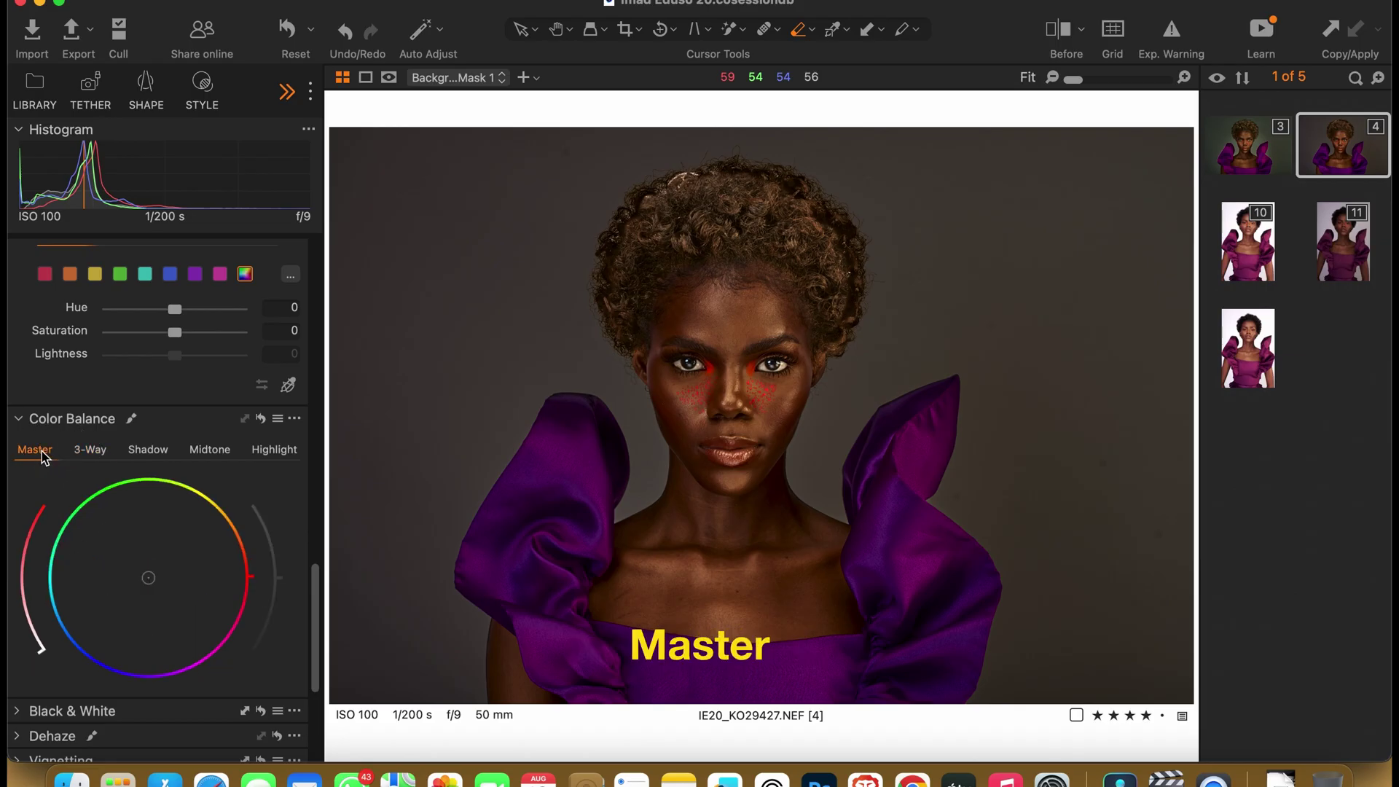
mouse_move(143, 576)
mouse_down()
mouse_move(146, 553)
mouse_move(134, 553)
mouse_move(147, 560)
mouse_move(112, 578)
mouse_move(156, 566)
mouse_move(188, 583)
mouse_move(117, 542)
mouse_move(188, 659)
mouse_move(113, 490)
mouse_move(146, 571)
mouse_up()
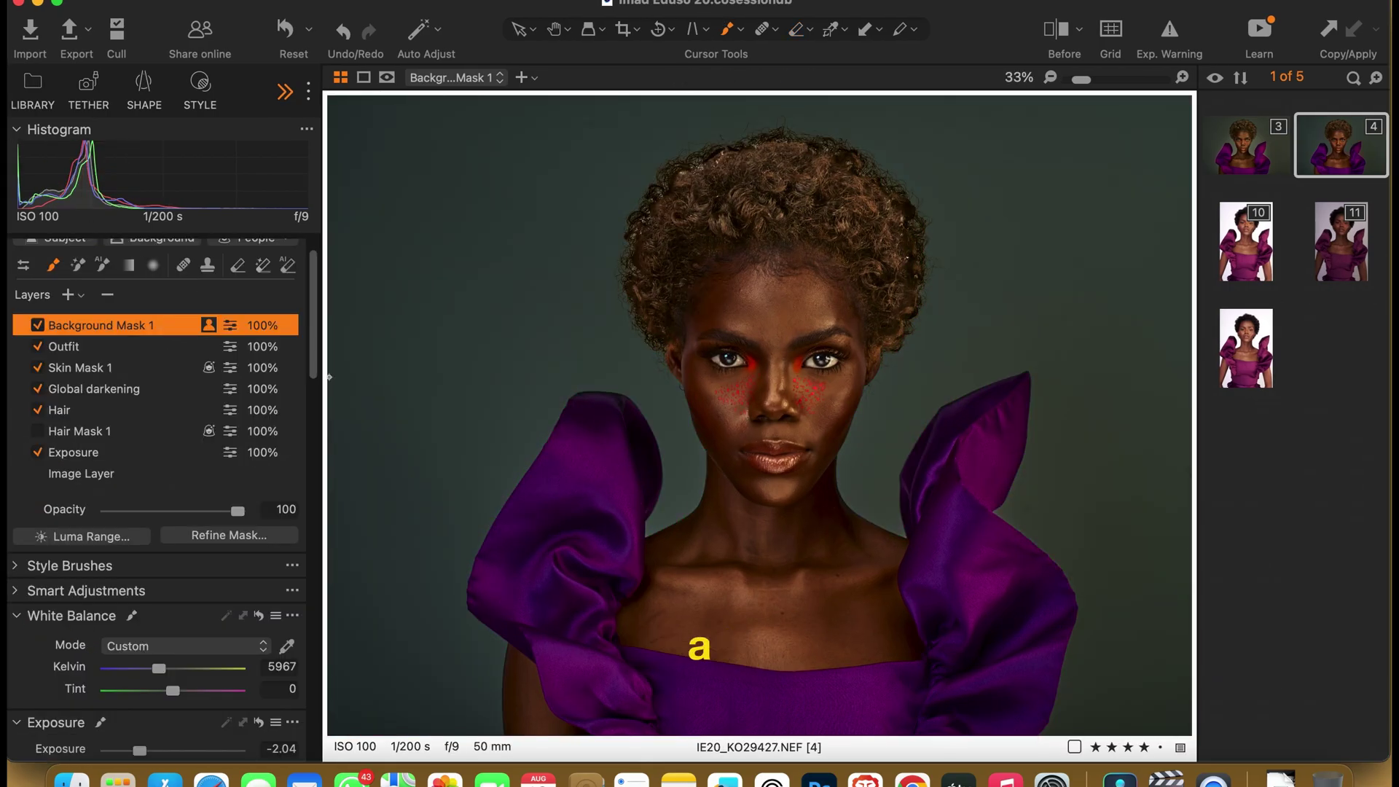
Add an empty adjustment layer named Background Spot light and draw a radial gradient mask centred on the subject's lower face
key(t)
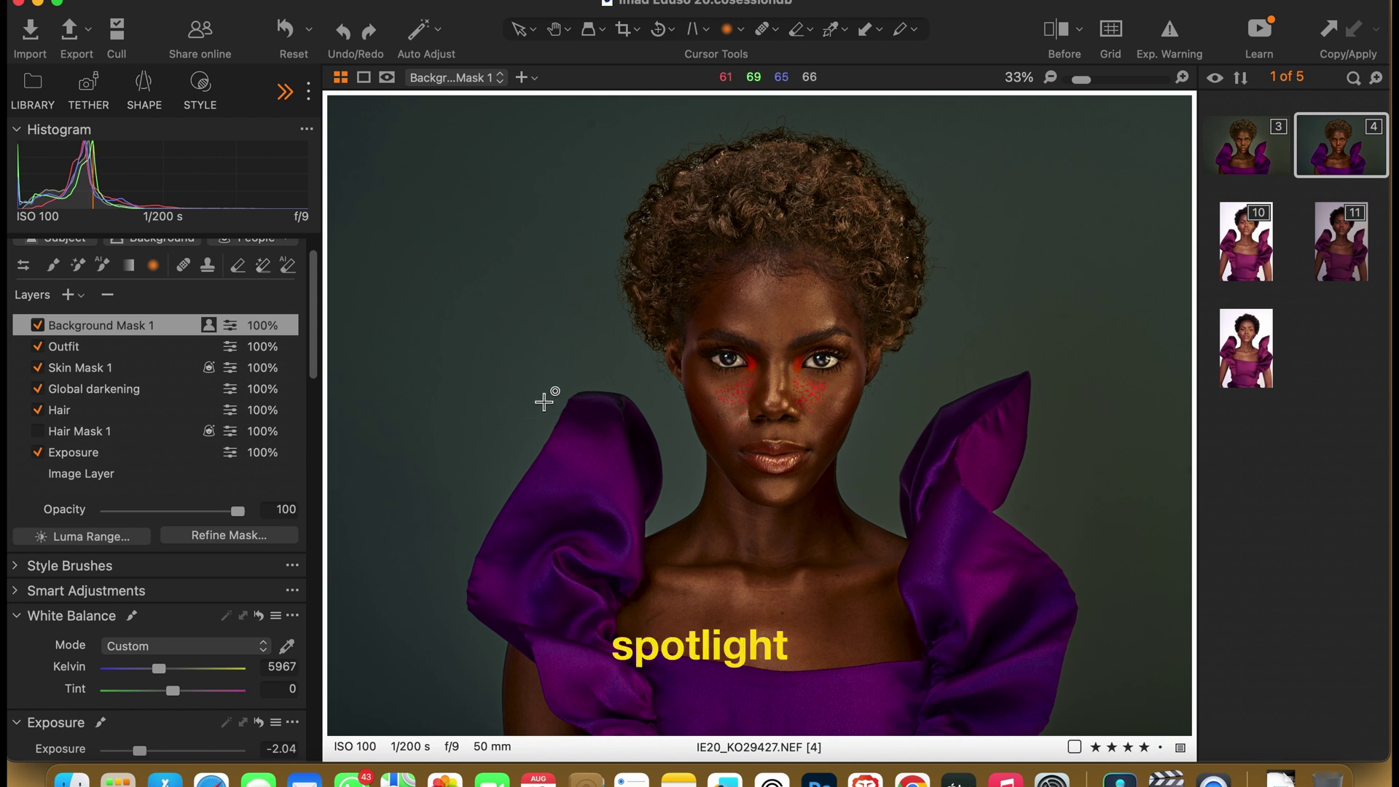
click(70, 295)
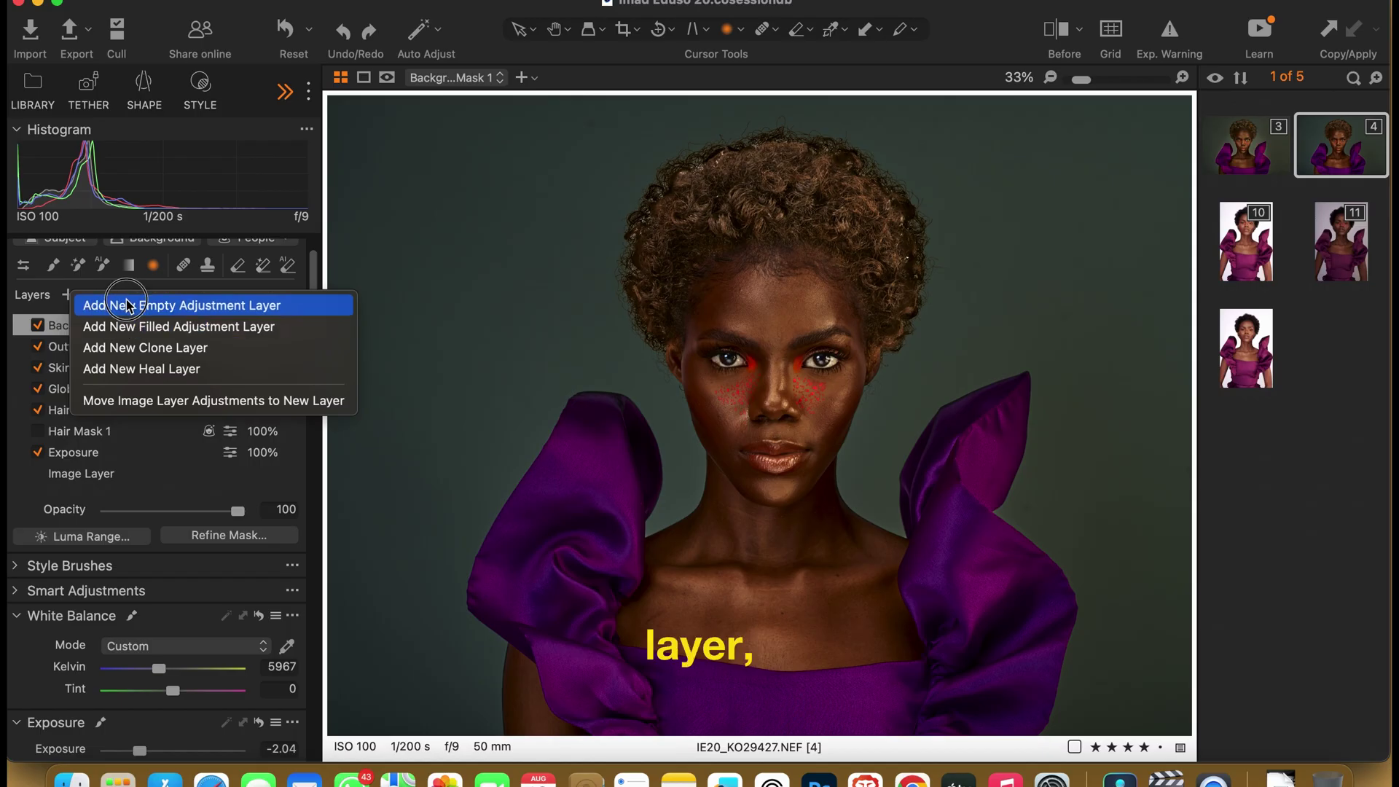
click(126, 304)
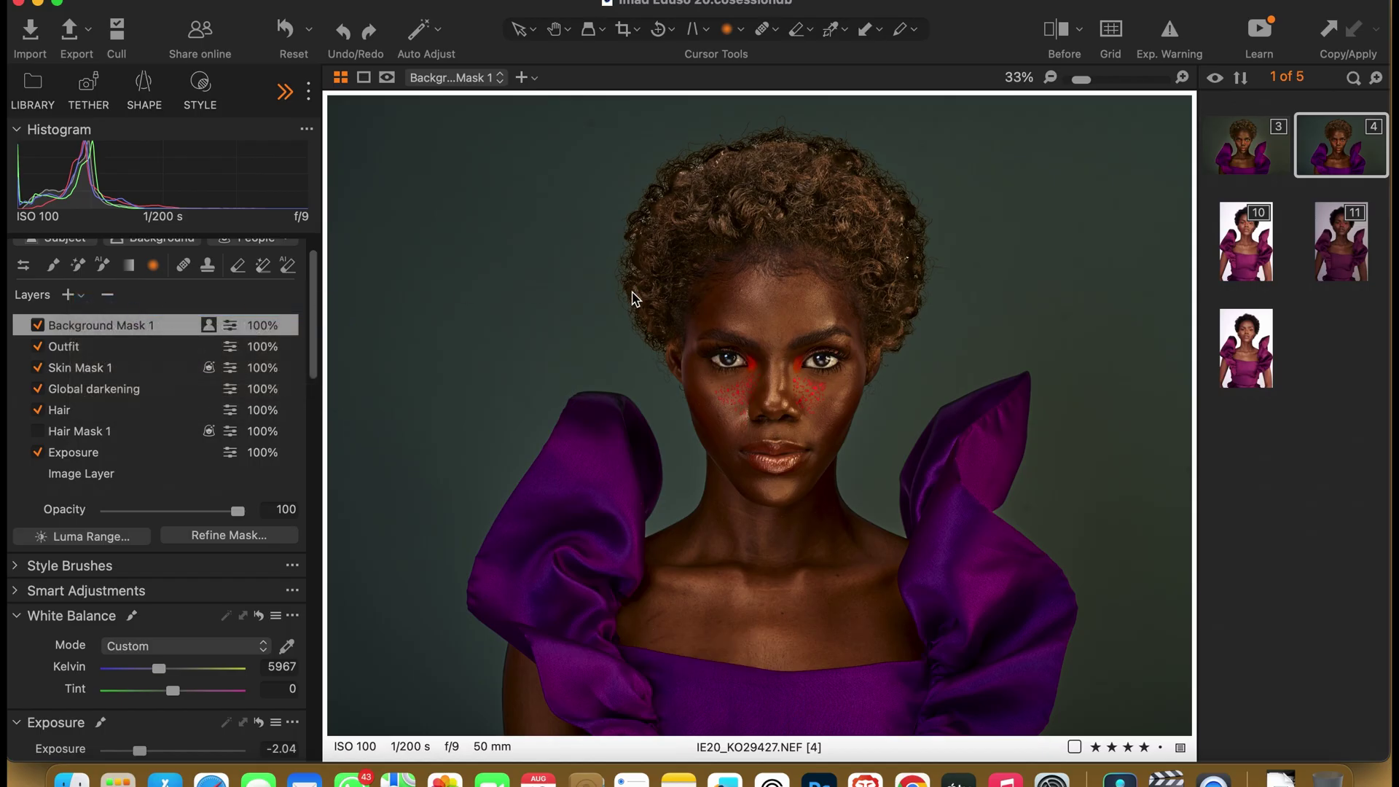
drag(653, 377, 934, 624)
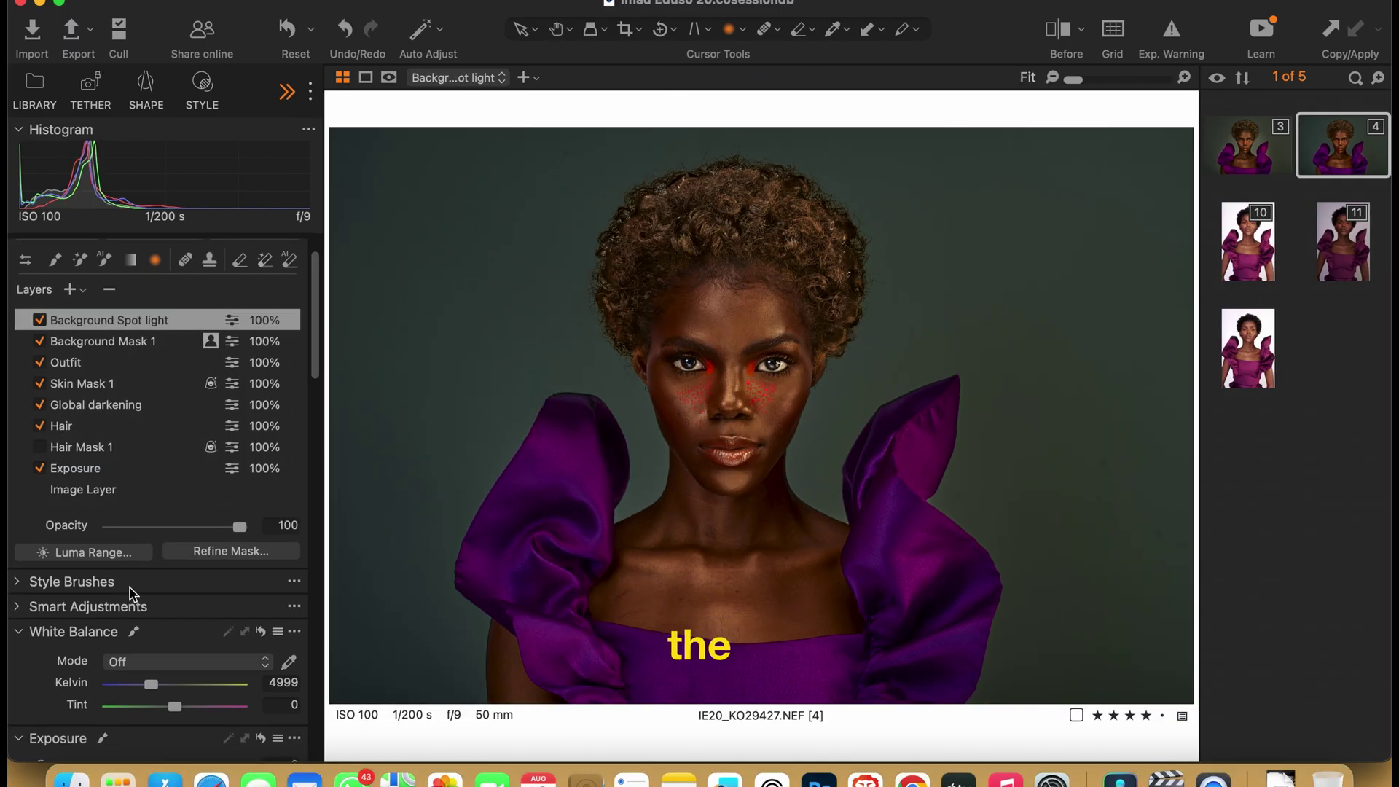
Try an Exposure of 1.22 on the Background Spot light layer, and reset it
scroll(155, 620, down, 6)
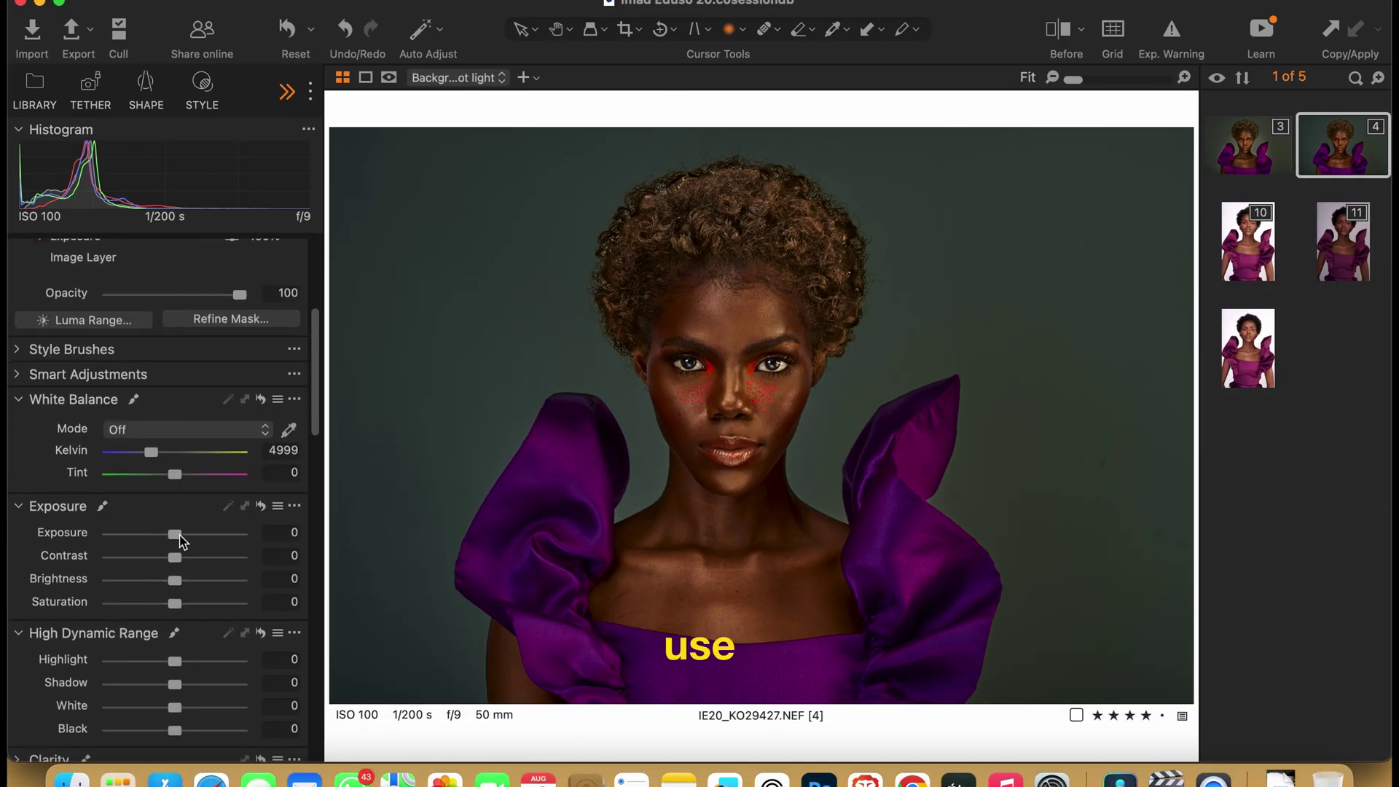
drag(176, 535, 199, 543)
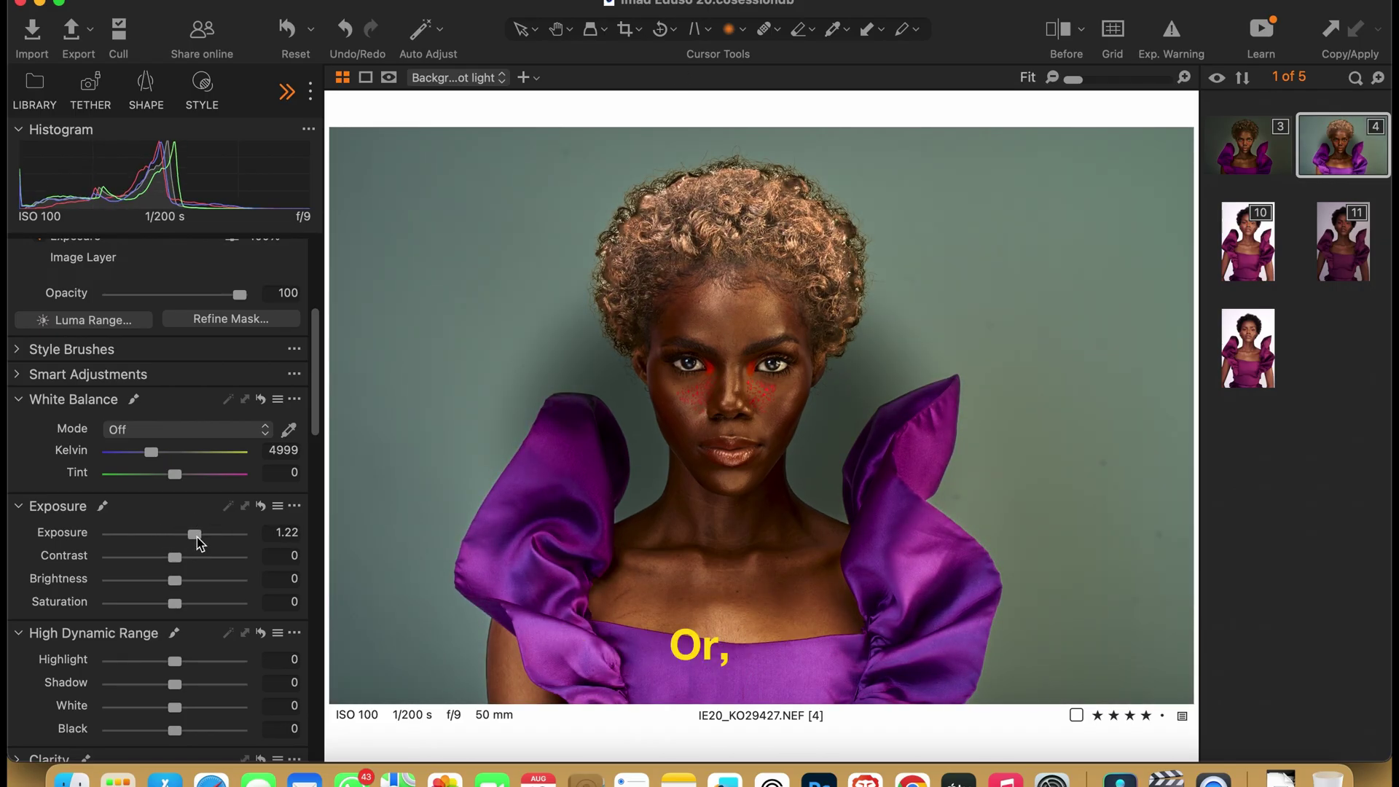
scroll(199, 543, down, 5)
scroll(199, 543, up, 3)
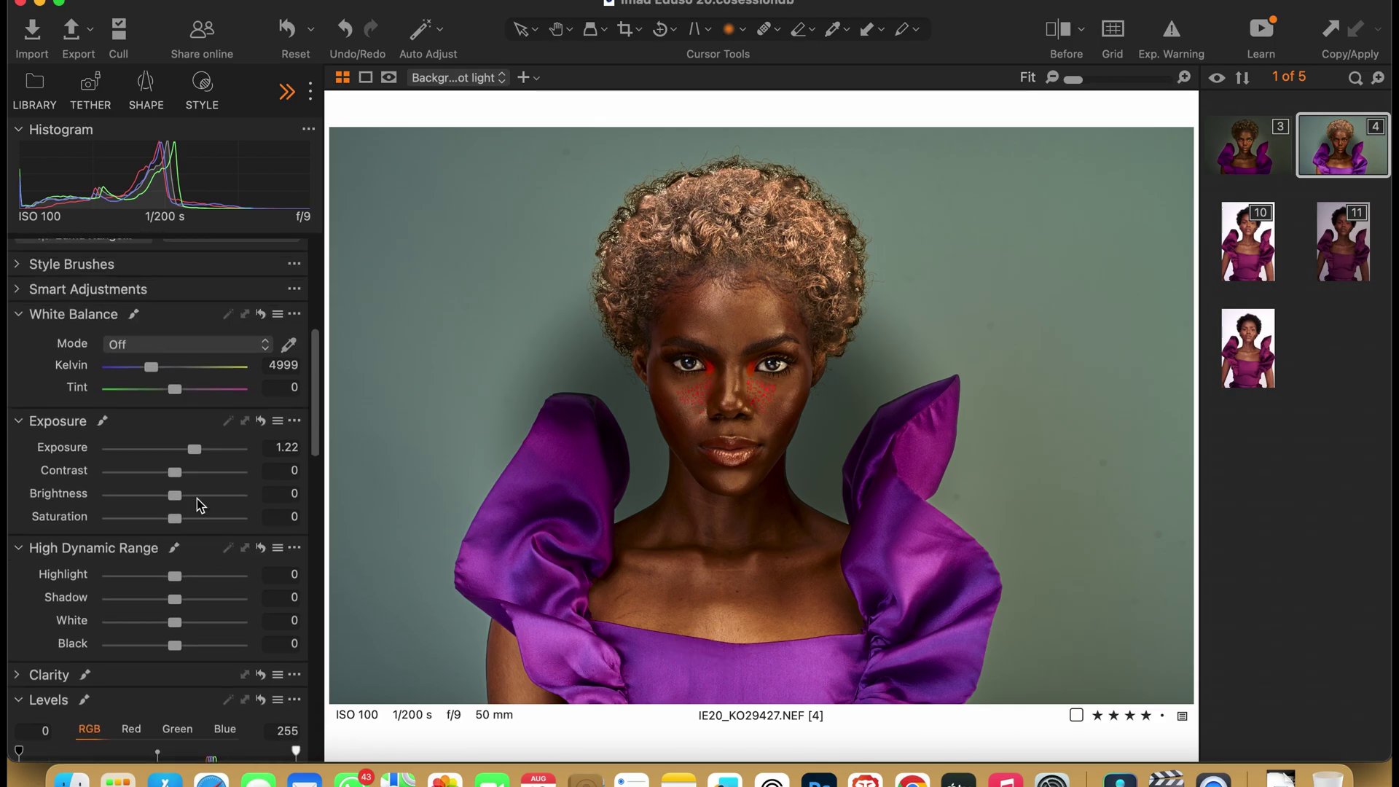
double_click(195, 450)
scroll(194, 453, up, 5)
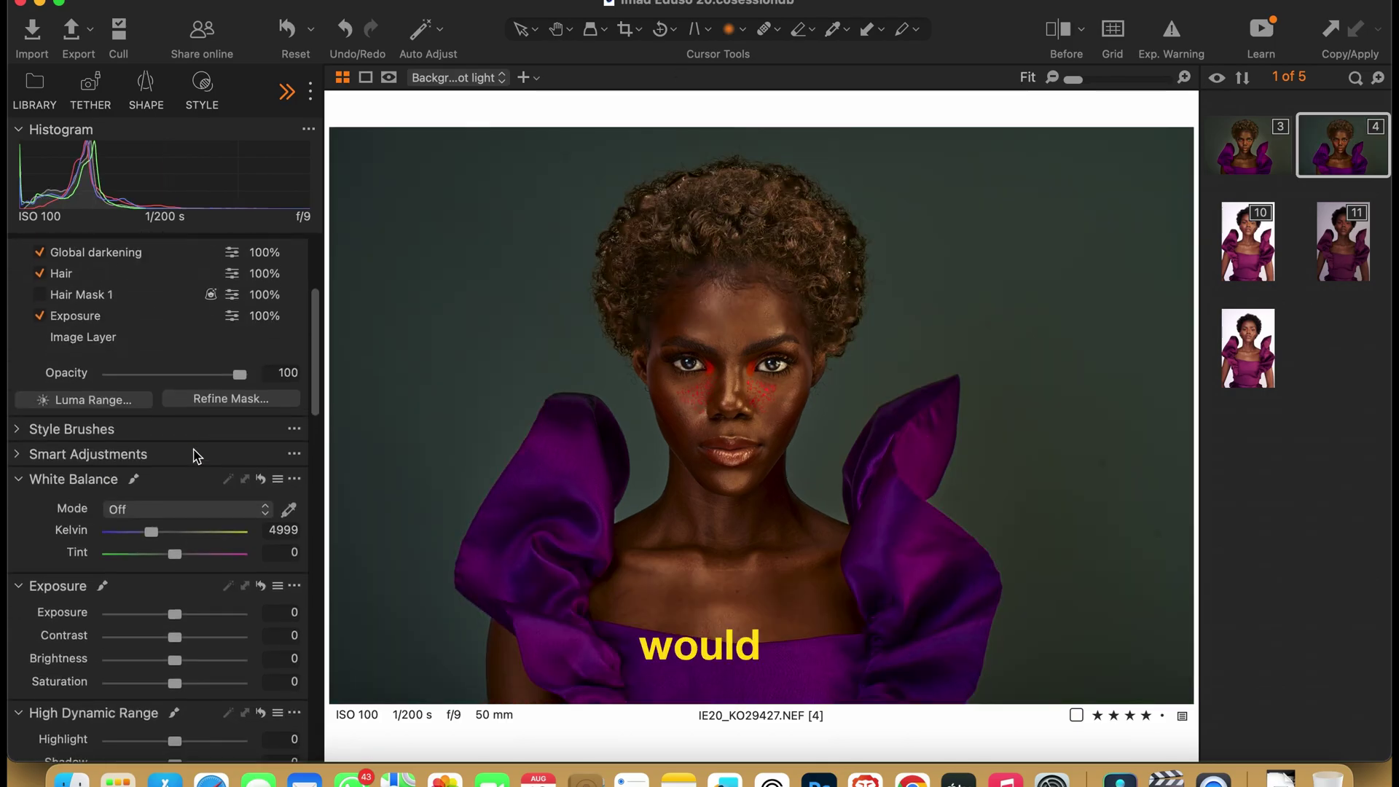
scroll(159, 446, up, 5)
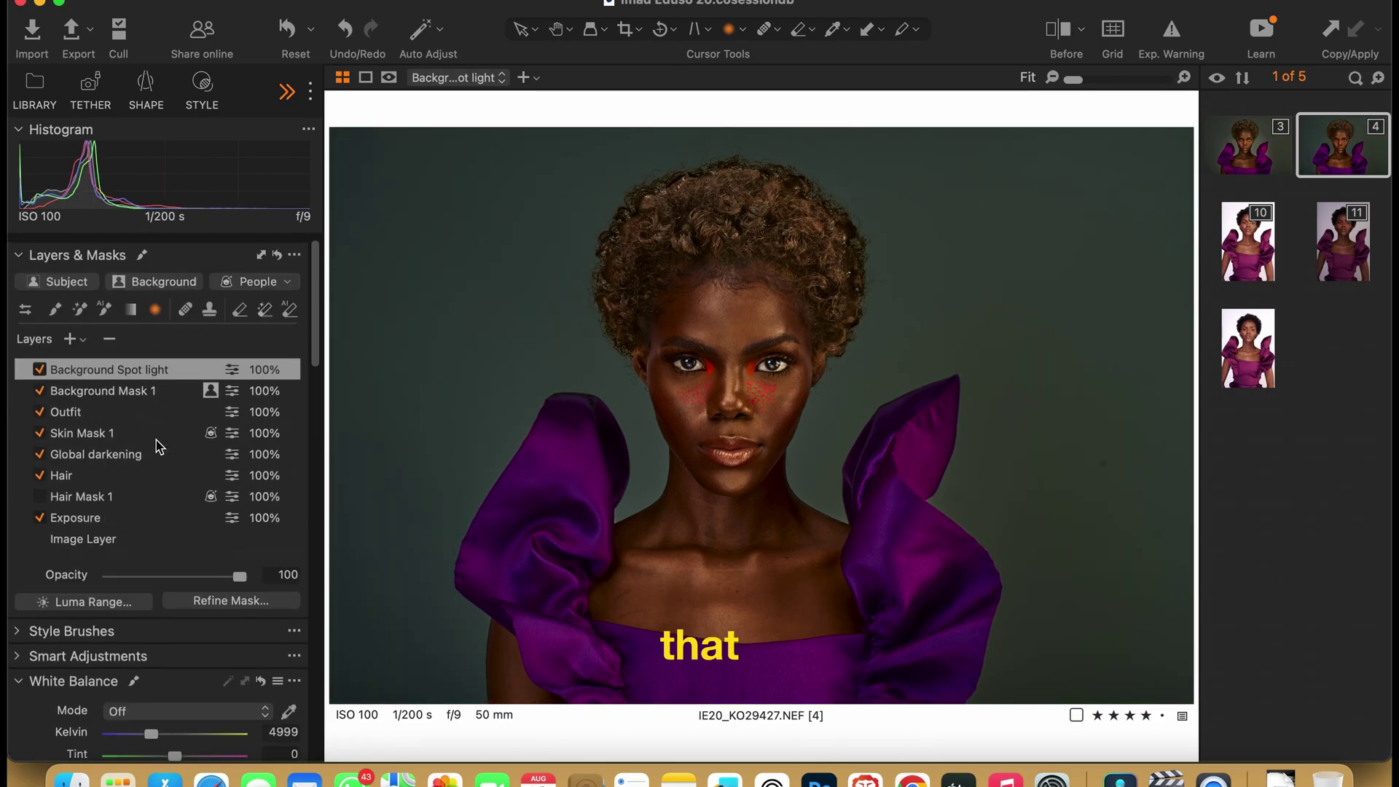
right_click(139, 367)
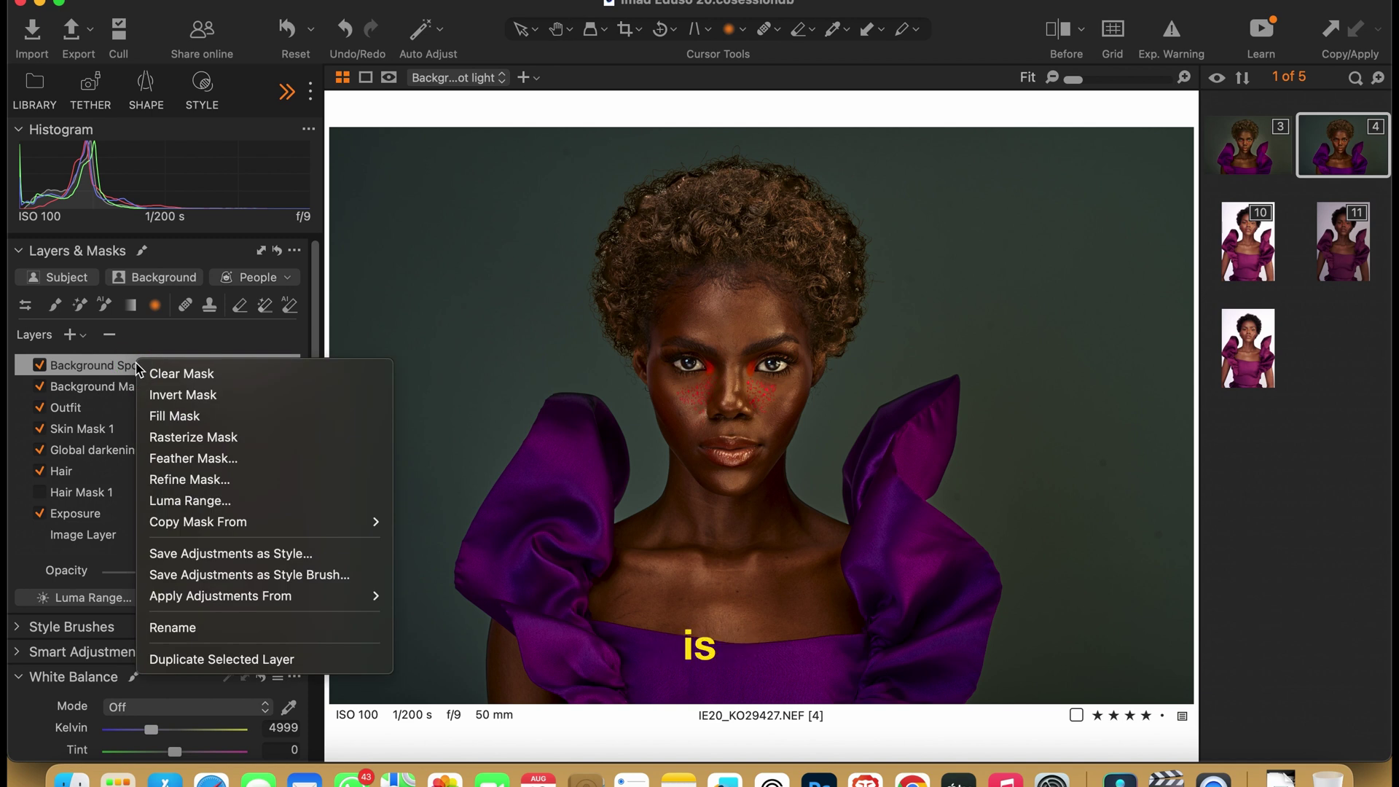
click(108, 372)
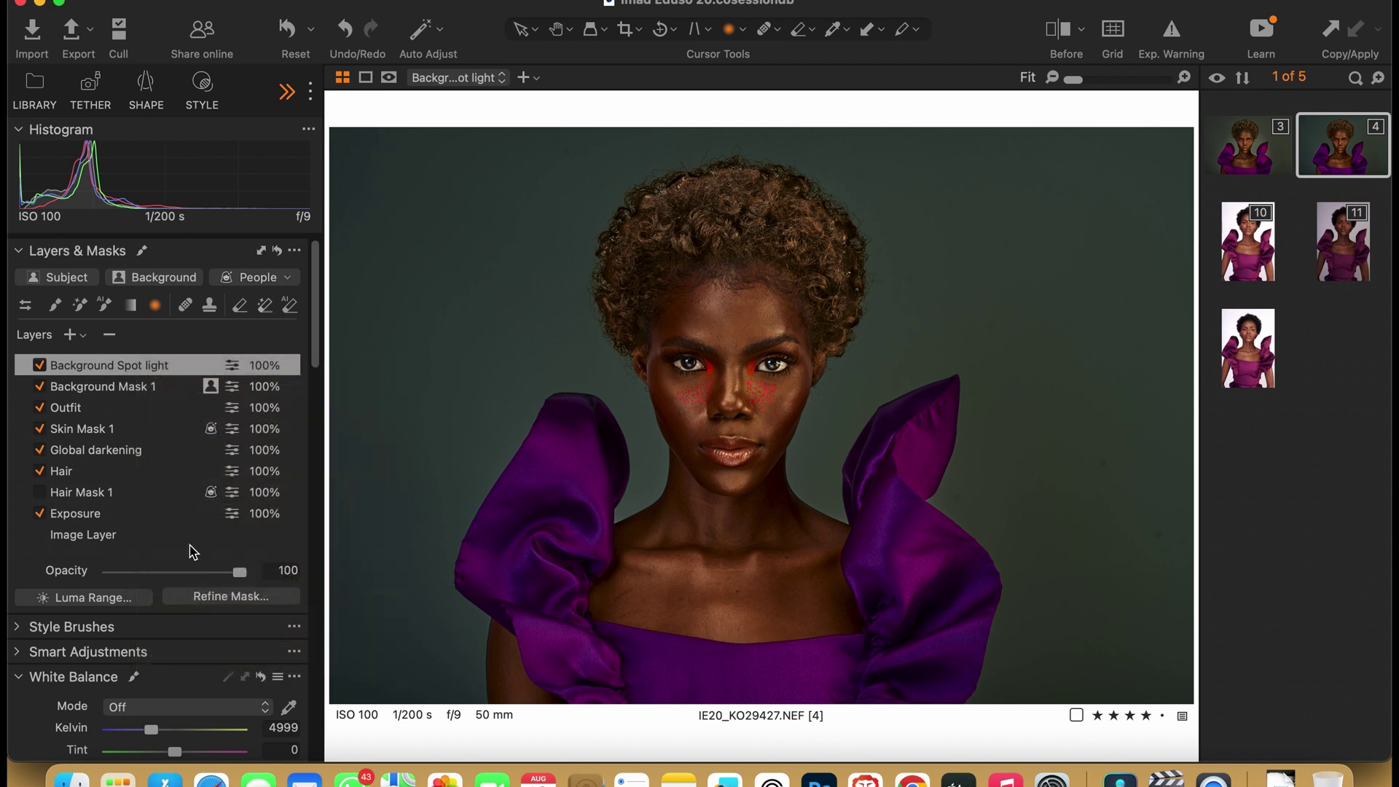
Set the Background Spot light layer's Exposure to 1.12 and invert its radial mask with the mask overlay displayed
scroll(187, 550, down, 5)
drag(176, 532, 193, 543)
key(t)
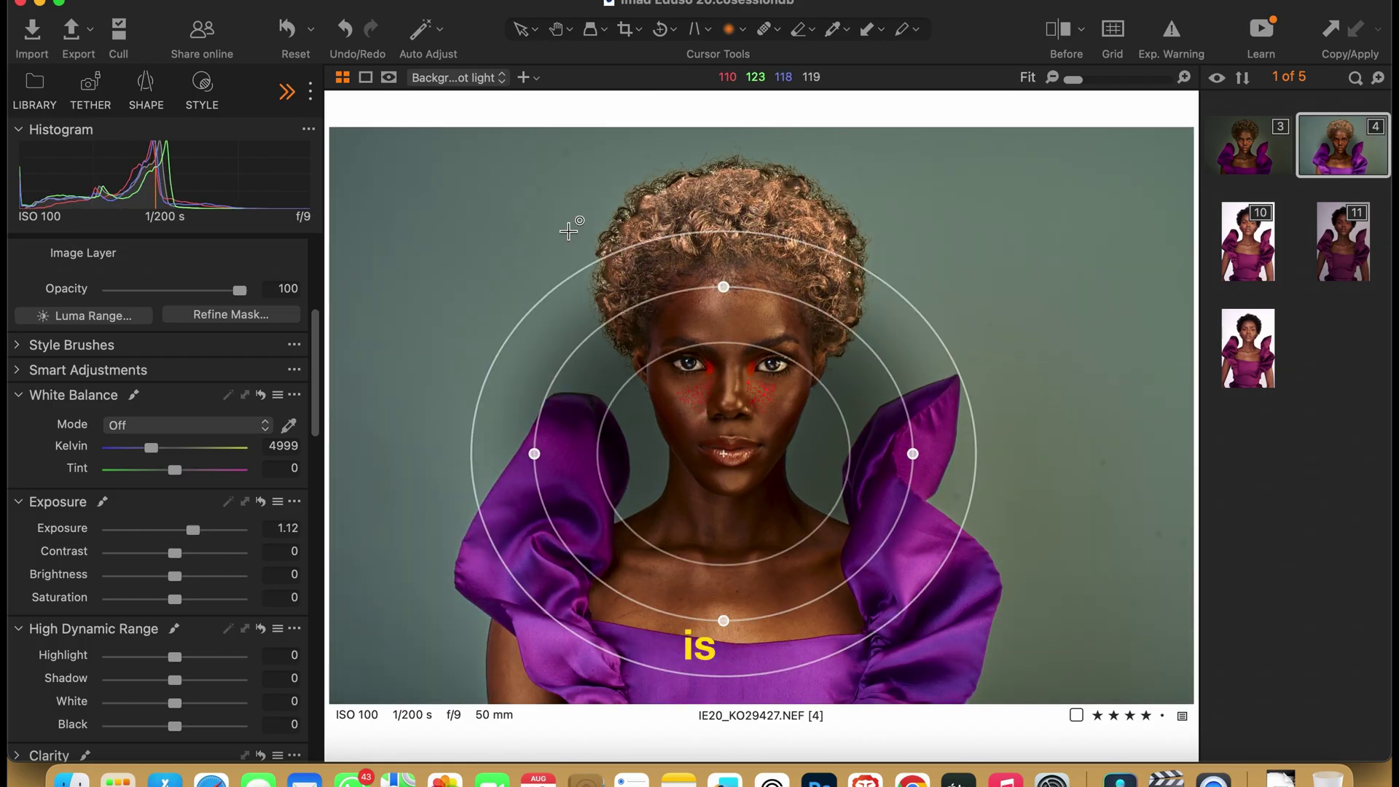
key(m)
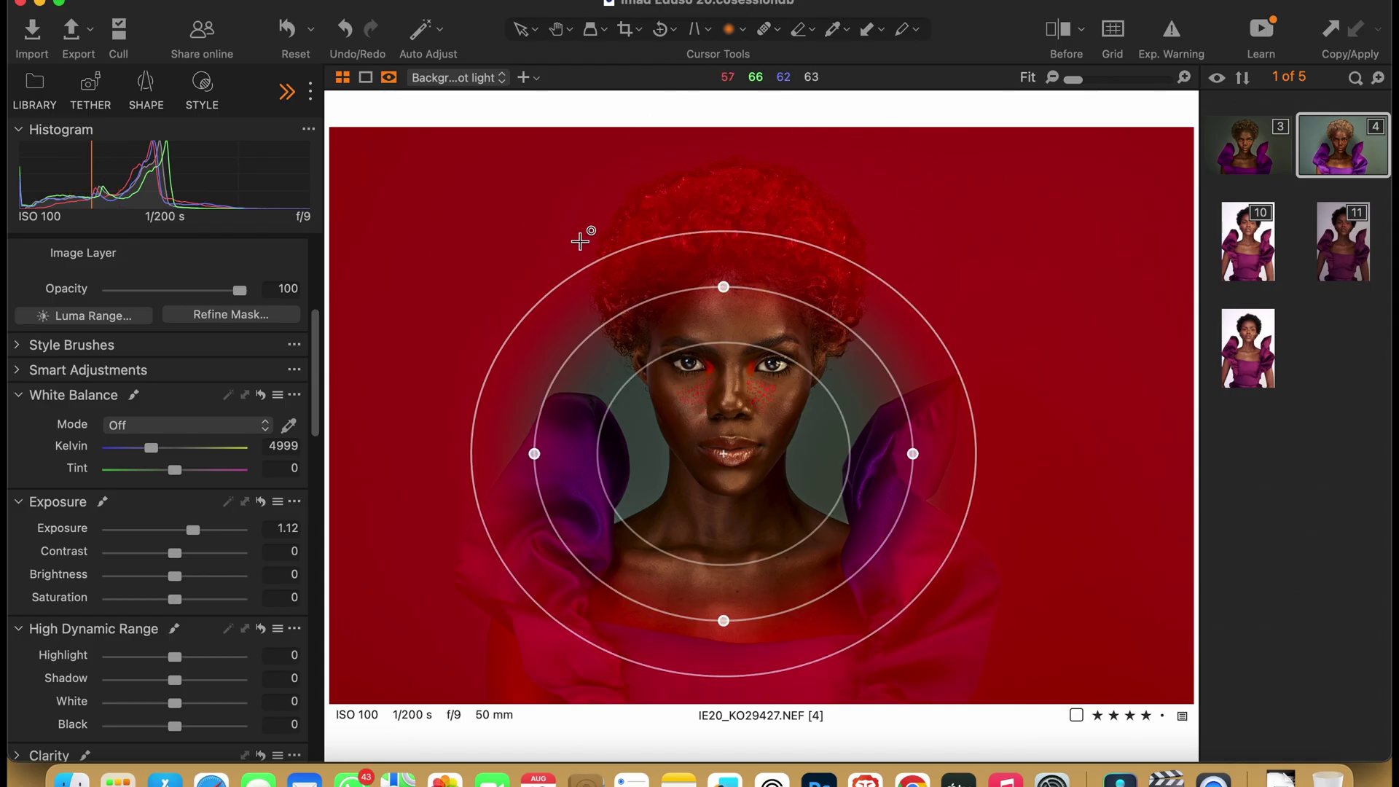
scroll(201, 479, up, 5)
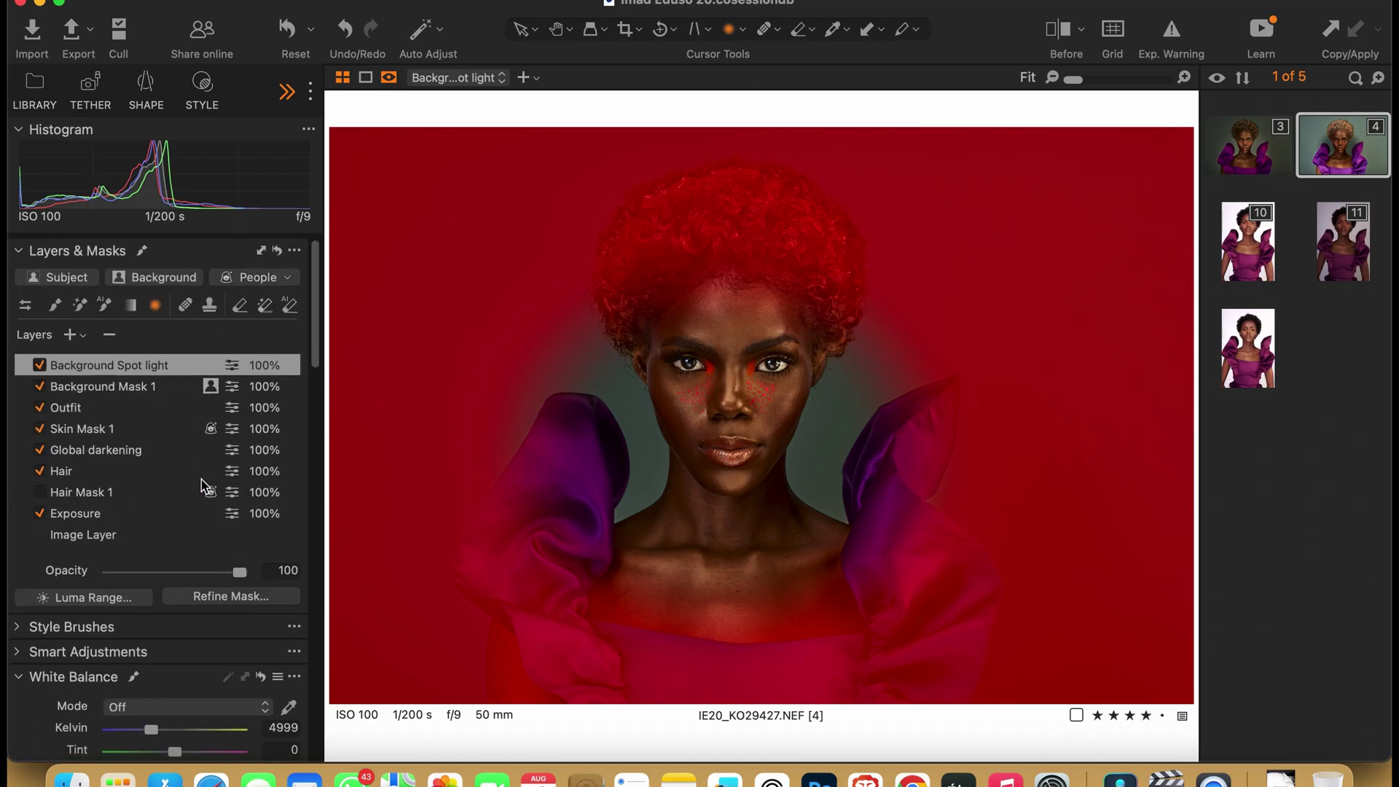
right_click(141, 370)
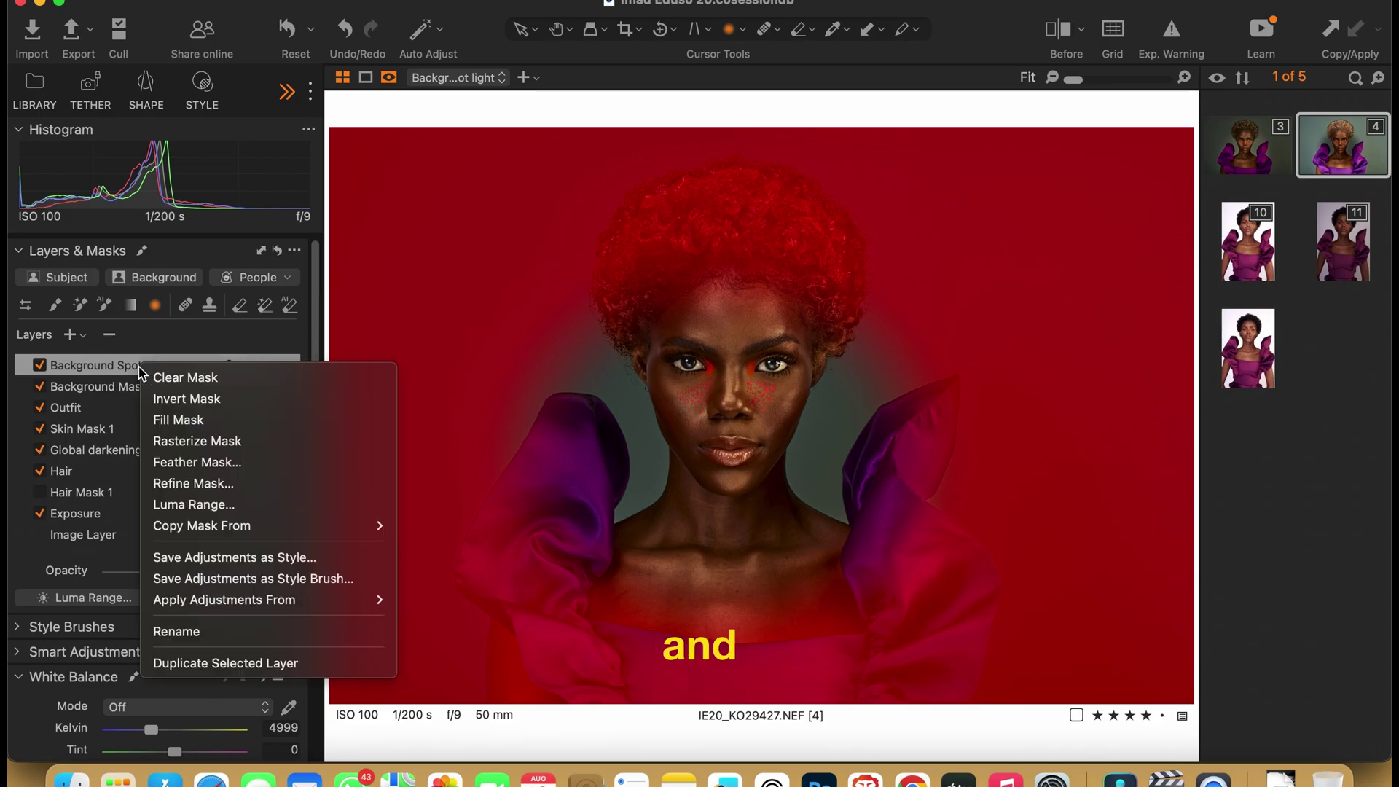
click(175, 399)
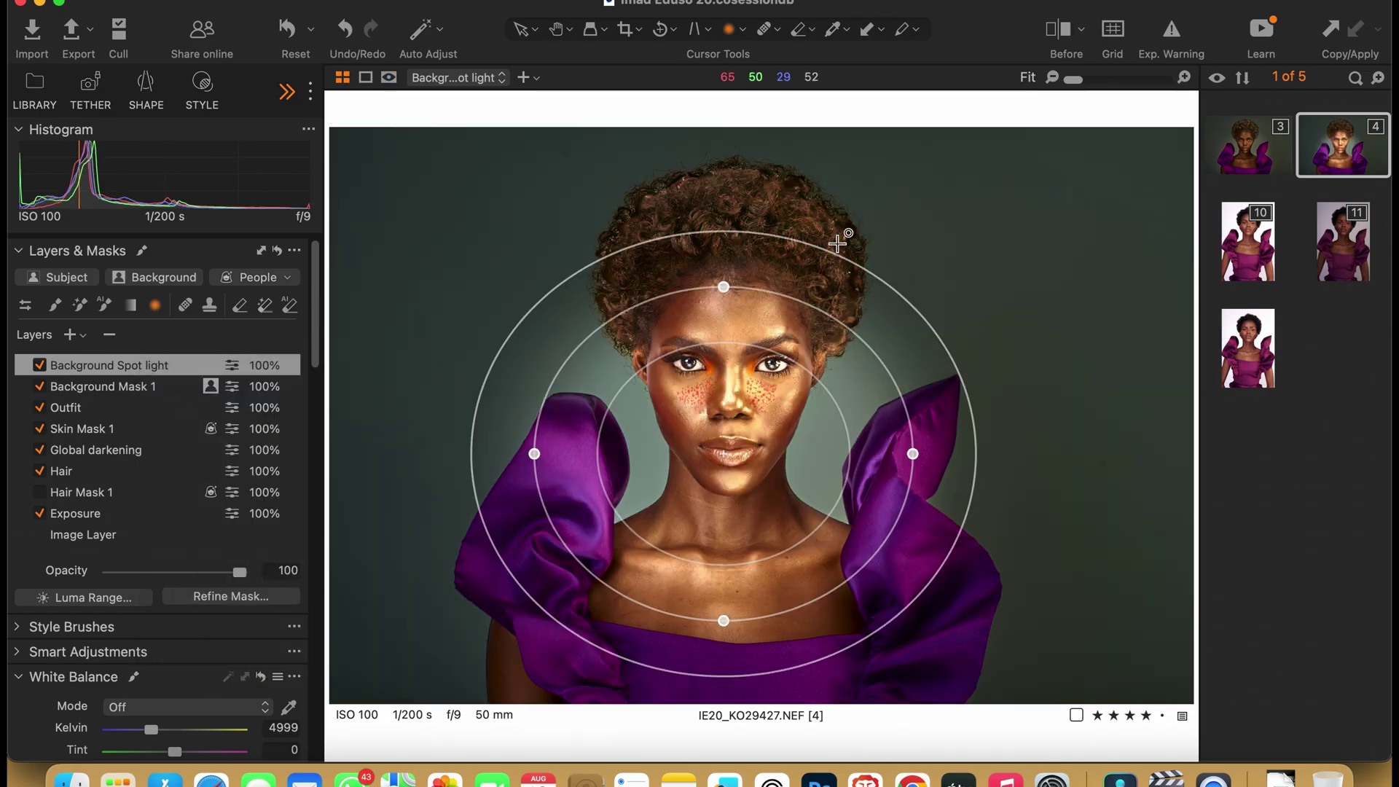
Enlarge the radial mask of Background Spot light and widen its feather for a softer falloff around the subject
drag(838, 245, 888, 226)
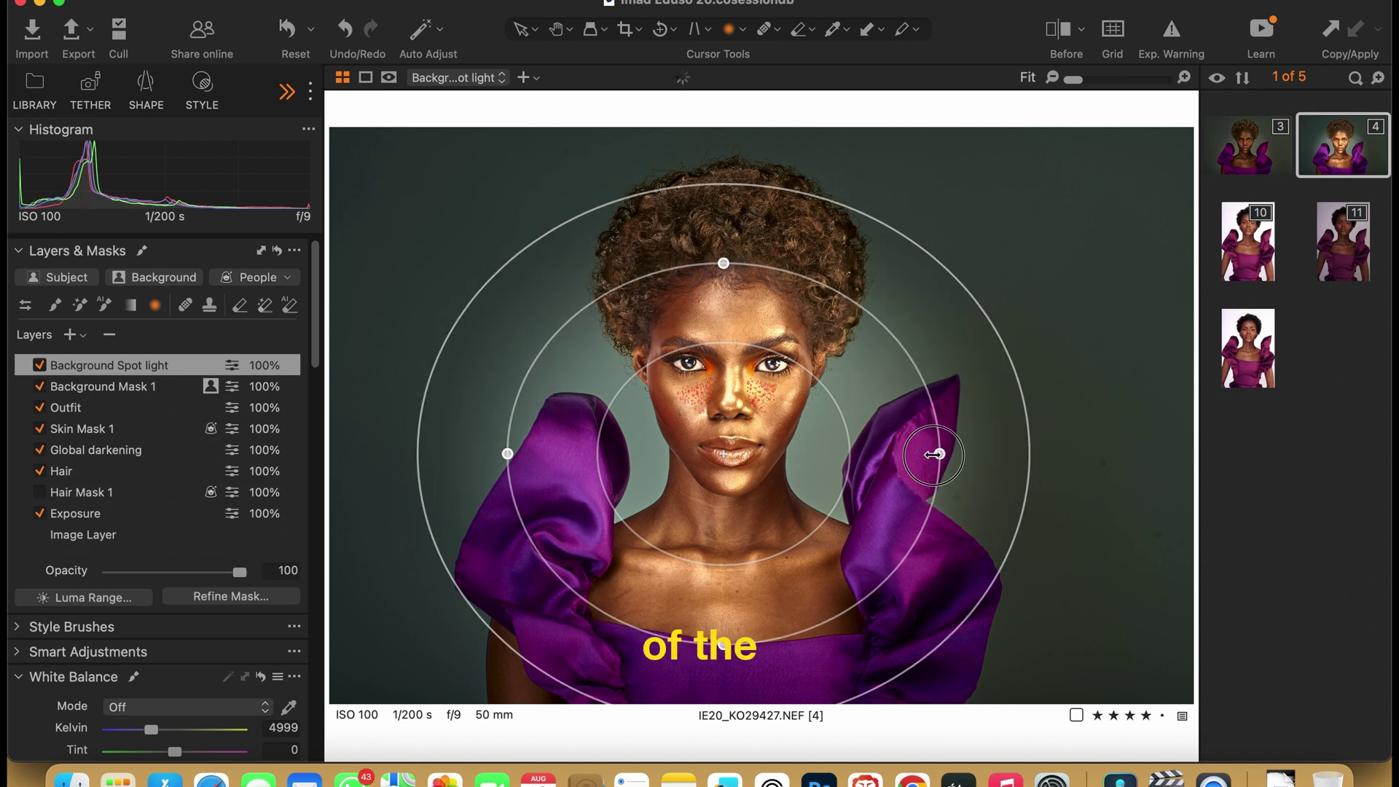
drag(935, 454, 904, 453)
drag(724, 263, 725, 306)
drag(801, 240, 916, 173)
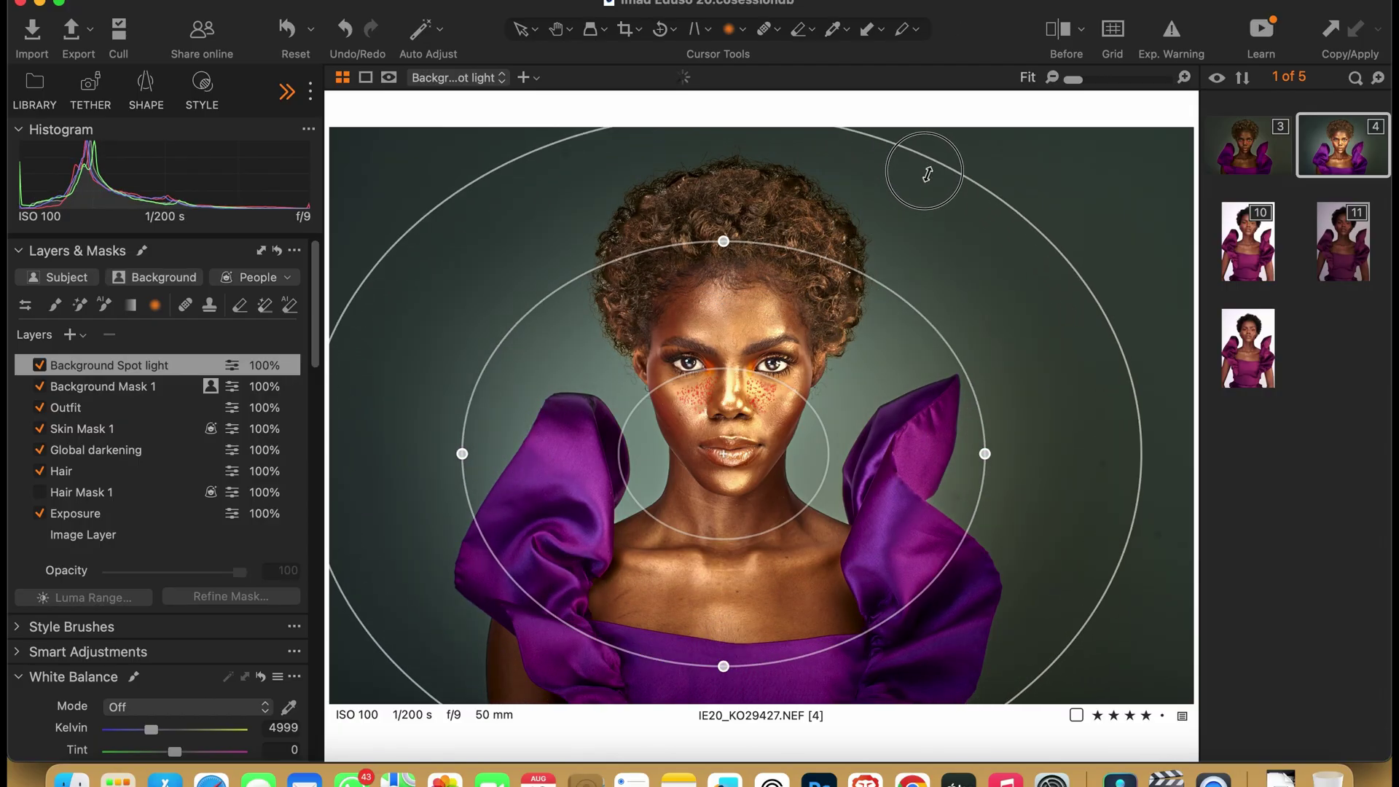
Try rasterizing the Background Spot light mask and erasing it from the face and skin
key(b)
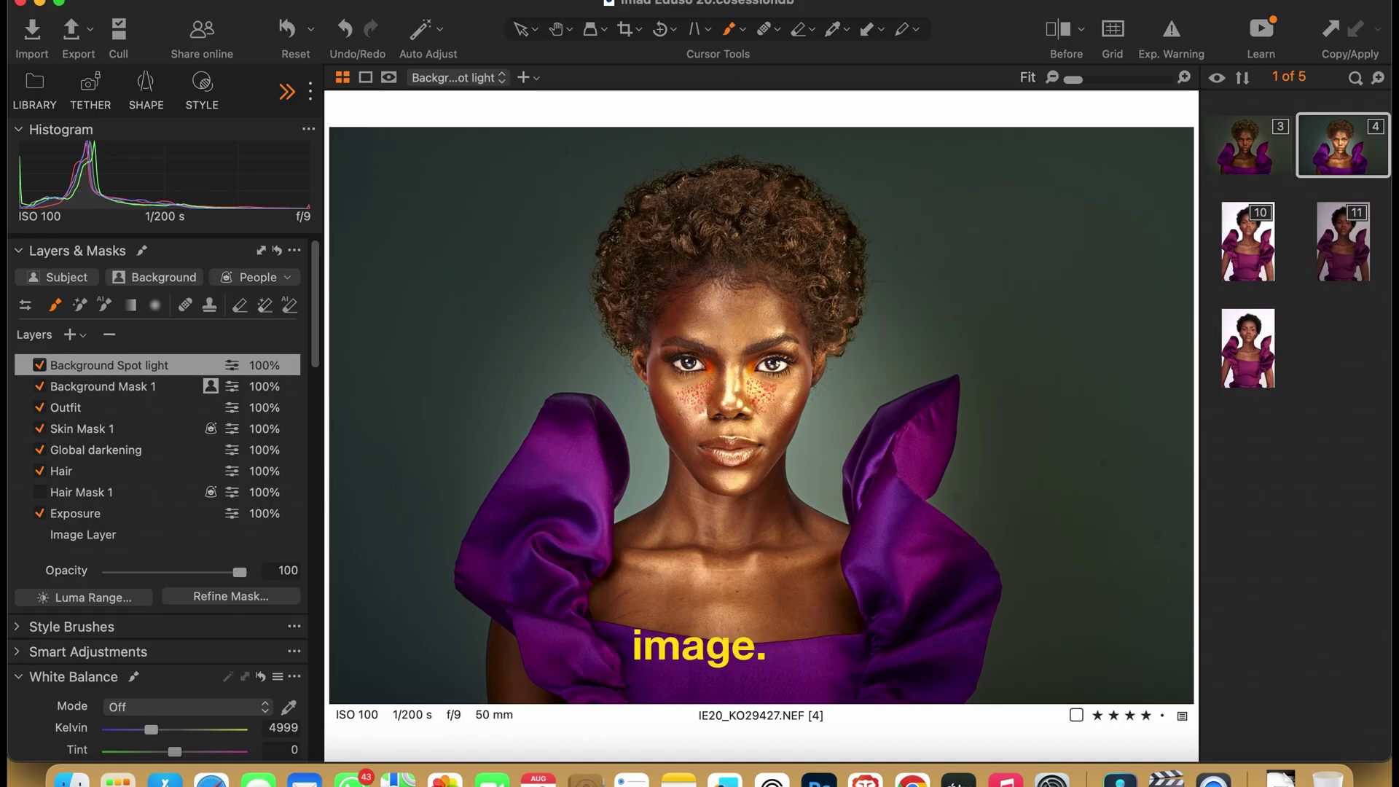
click(813, 33)
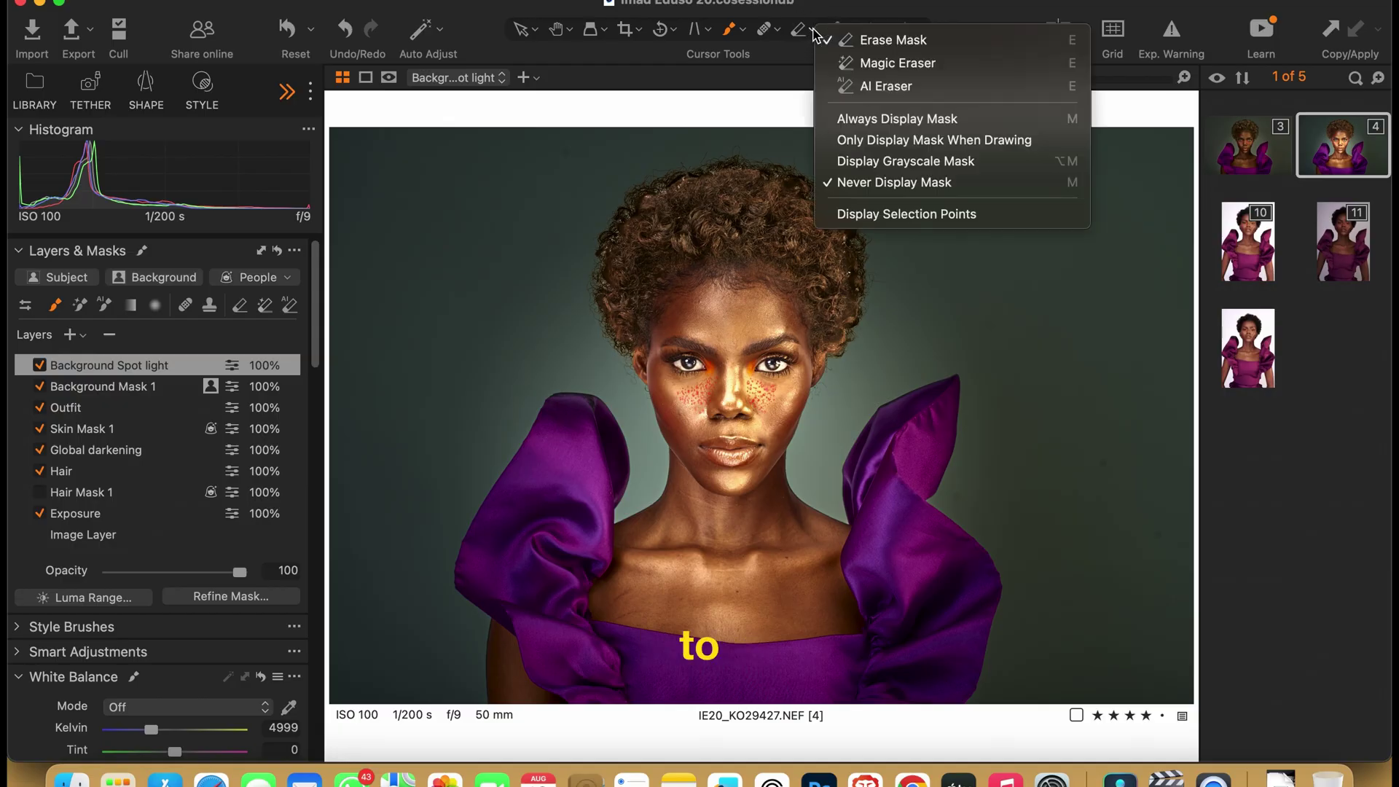
click(886, 40)
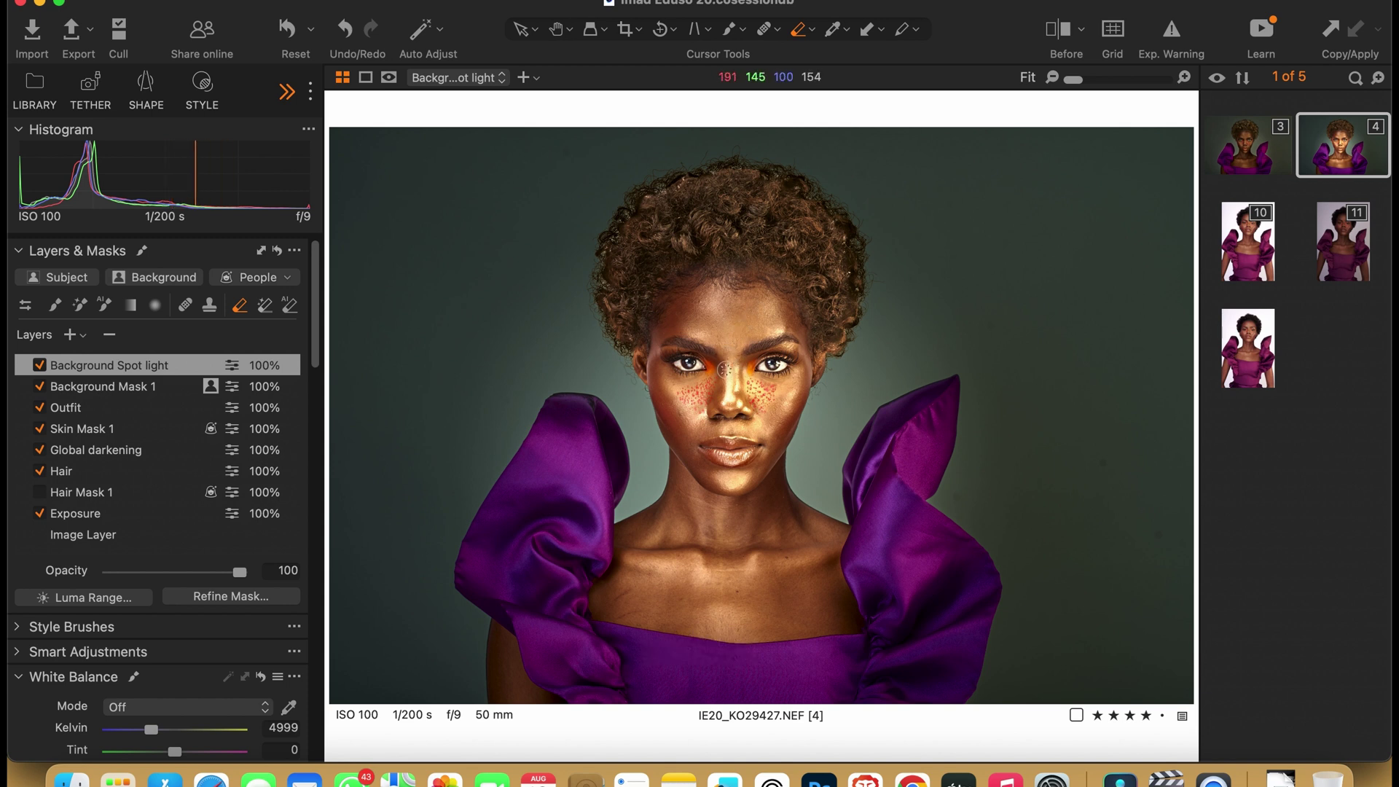
click(724, 409)
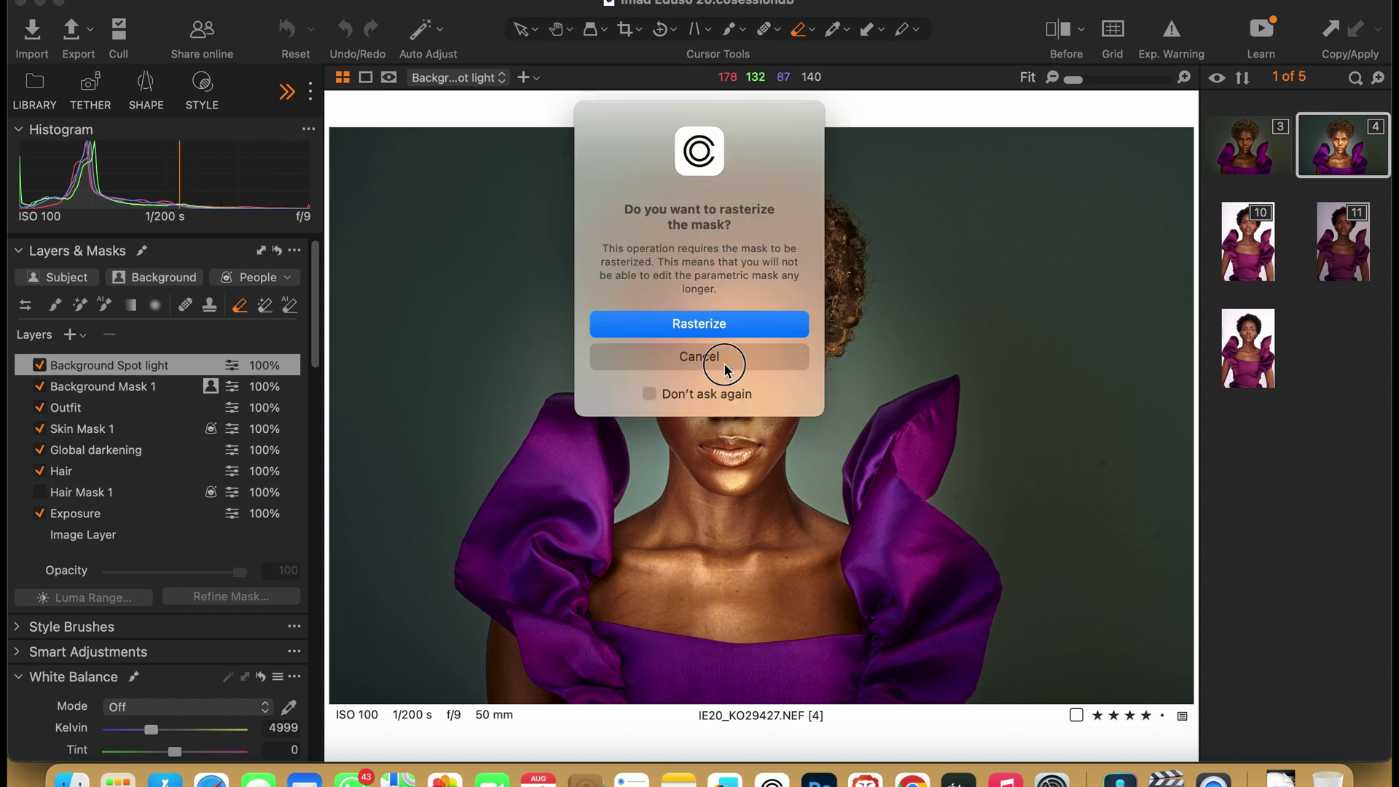
click(705, 328)
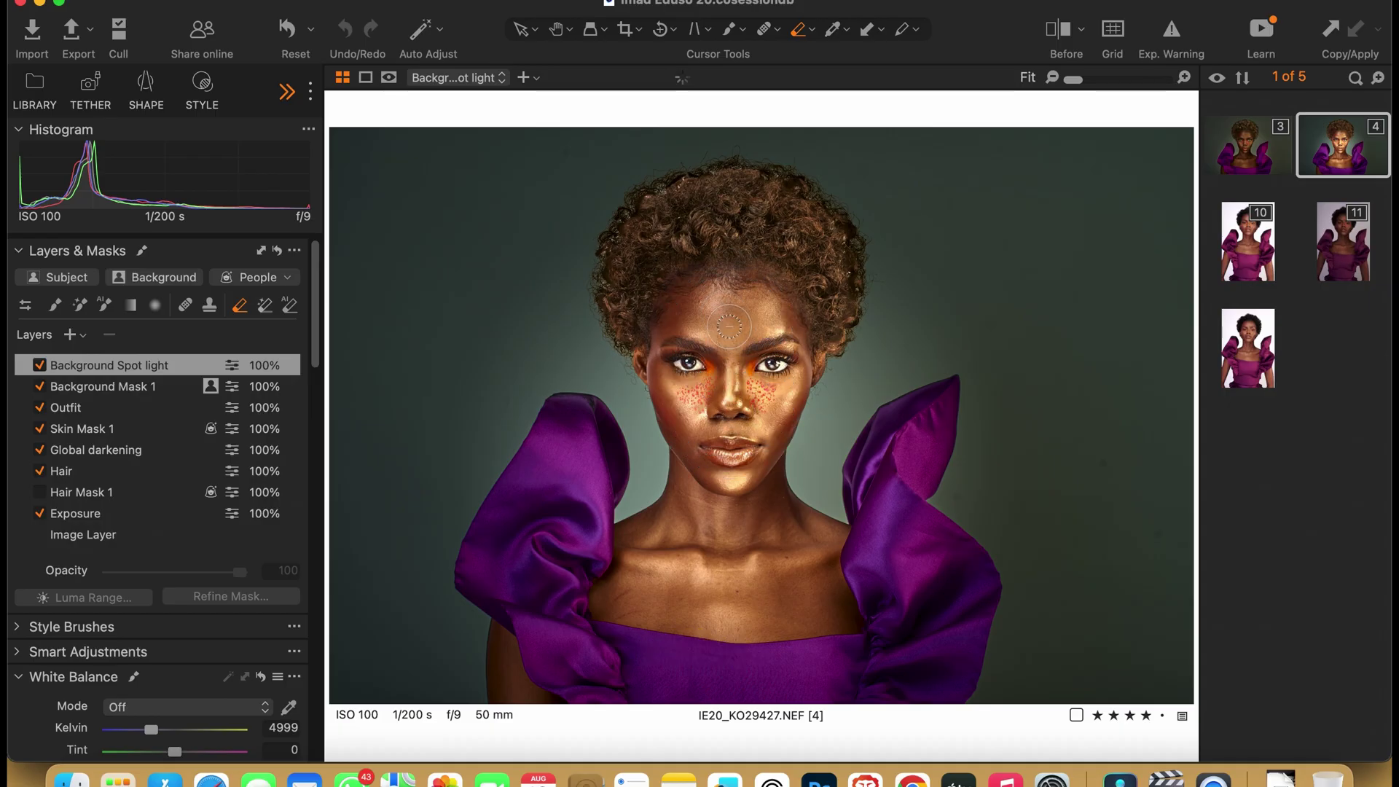
right_click(729, 327)
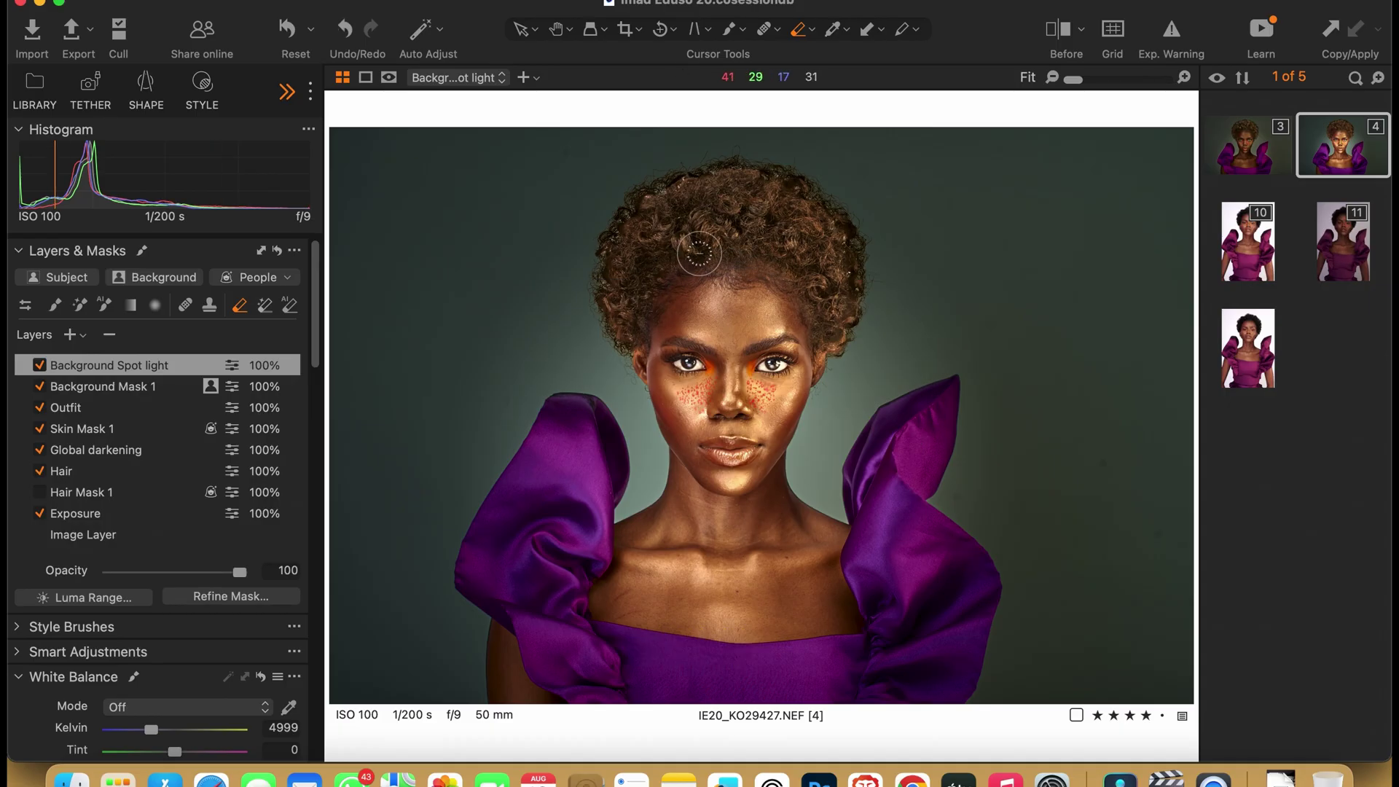
mouse_move(724, 301)
mouse_down()
mouse_move(717, 353)
mouse_move(720, 327)
mouse_move(751, 305)
mouse_move(777, 332)
mouse_move(754, 424)
mouse_move(707, 283)
mouse_move(666, 376)
mouse_move(717, 301)
mouse_move(736, 479)
mouse_move(736, 341)
mouse_move(726, 422)
mouse_move(783, 314)
mouse_move(706, 526)
mouse_move(688, 454)
mouse_move(583, 578)
mouse_up()
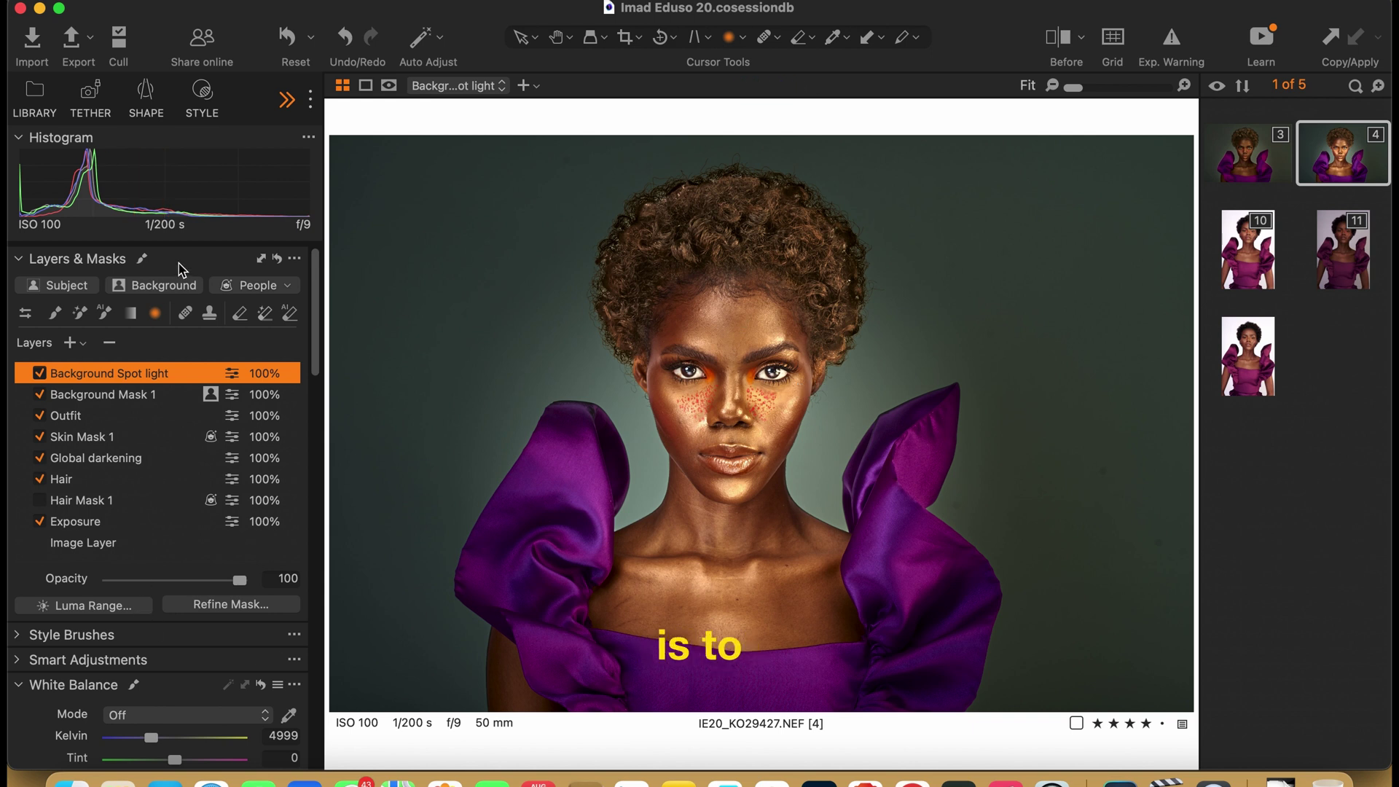
Create an automatic Subject mask layer above Background Spot light and display its mask
click(288, 286)
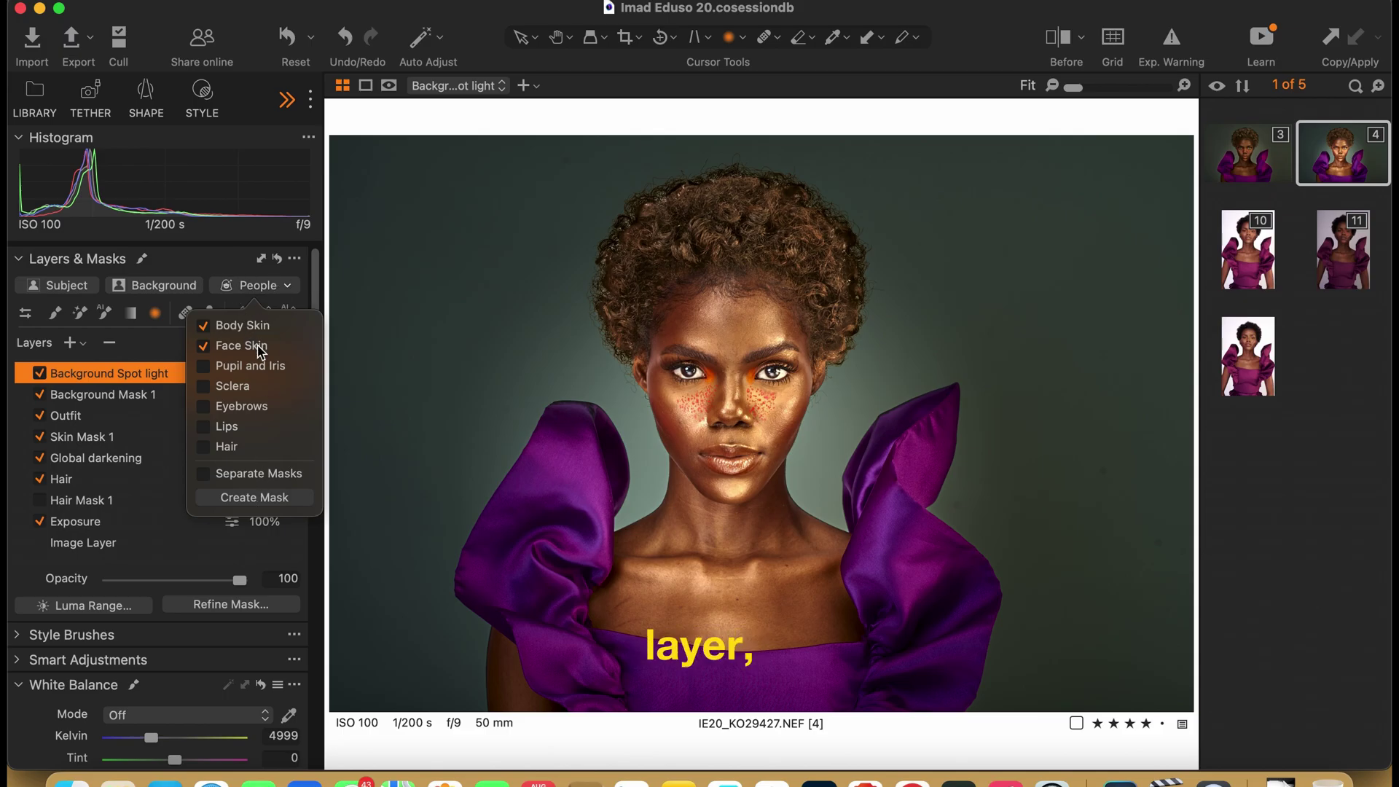
click(274, 503)
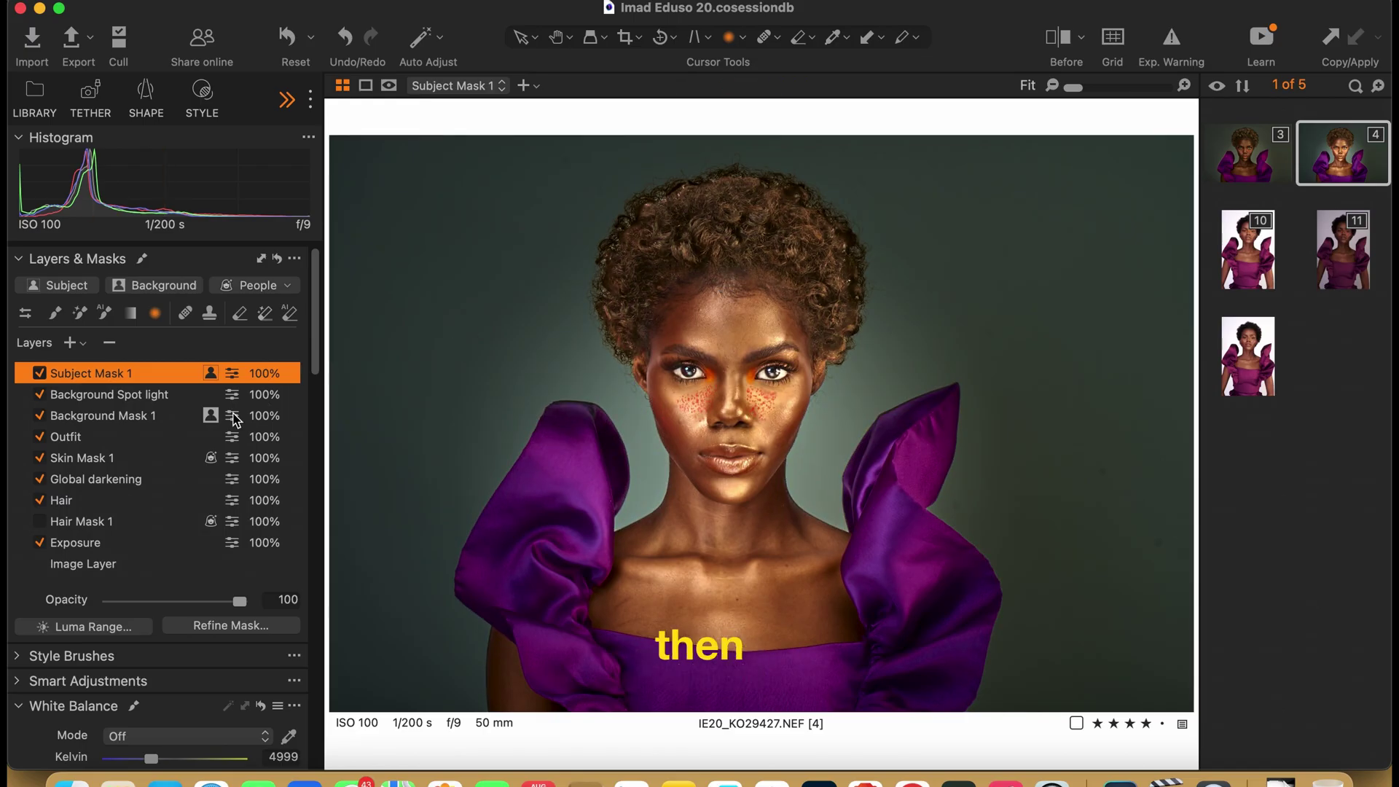
key(m)
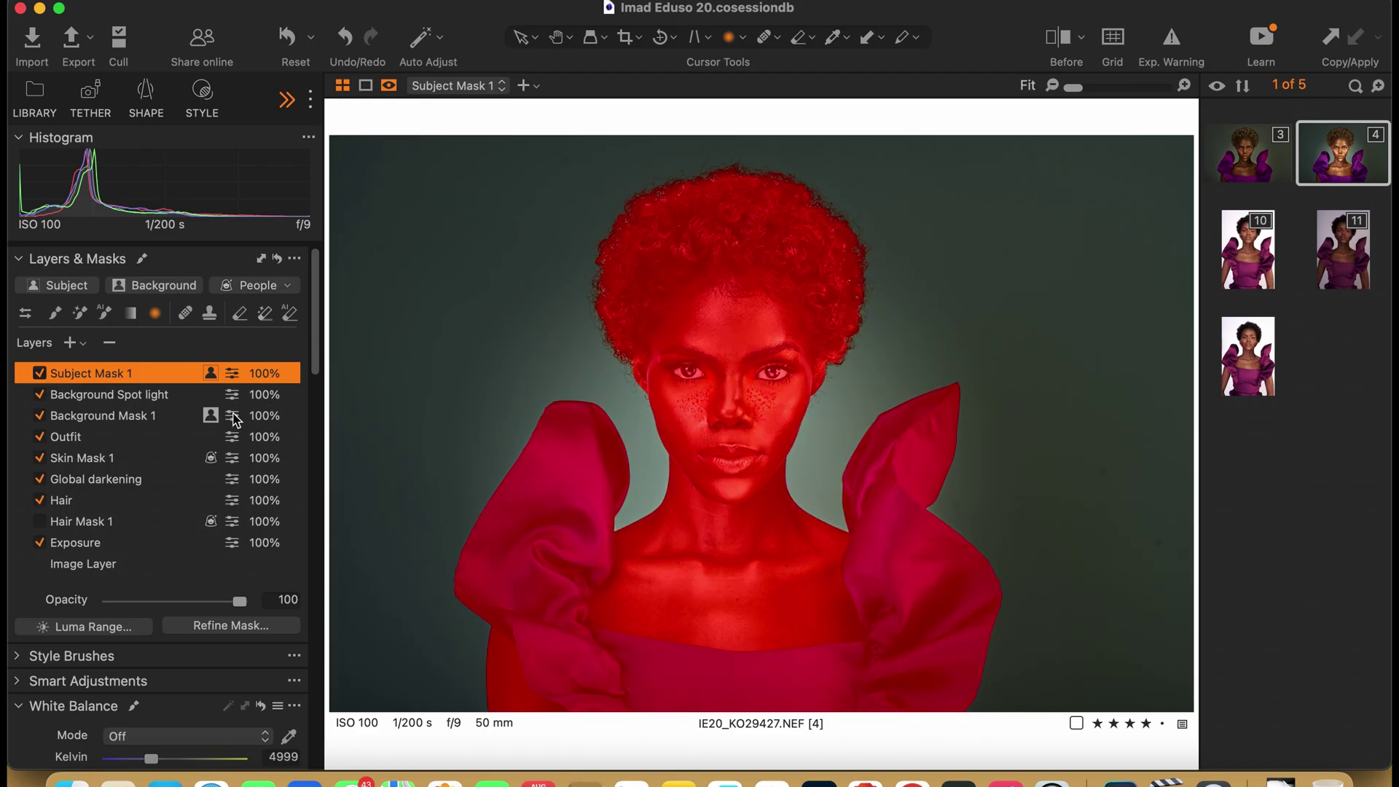
Check the Exposure of the Background Spot light layer and offset it by setting Subject Mask 1's Exposure to -1.12
click(110, 395)
scroll(169, 647, down, 5)
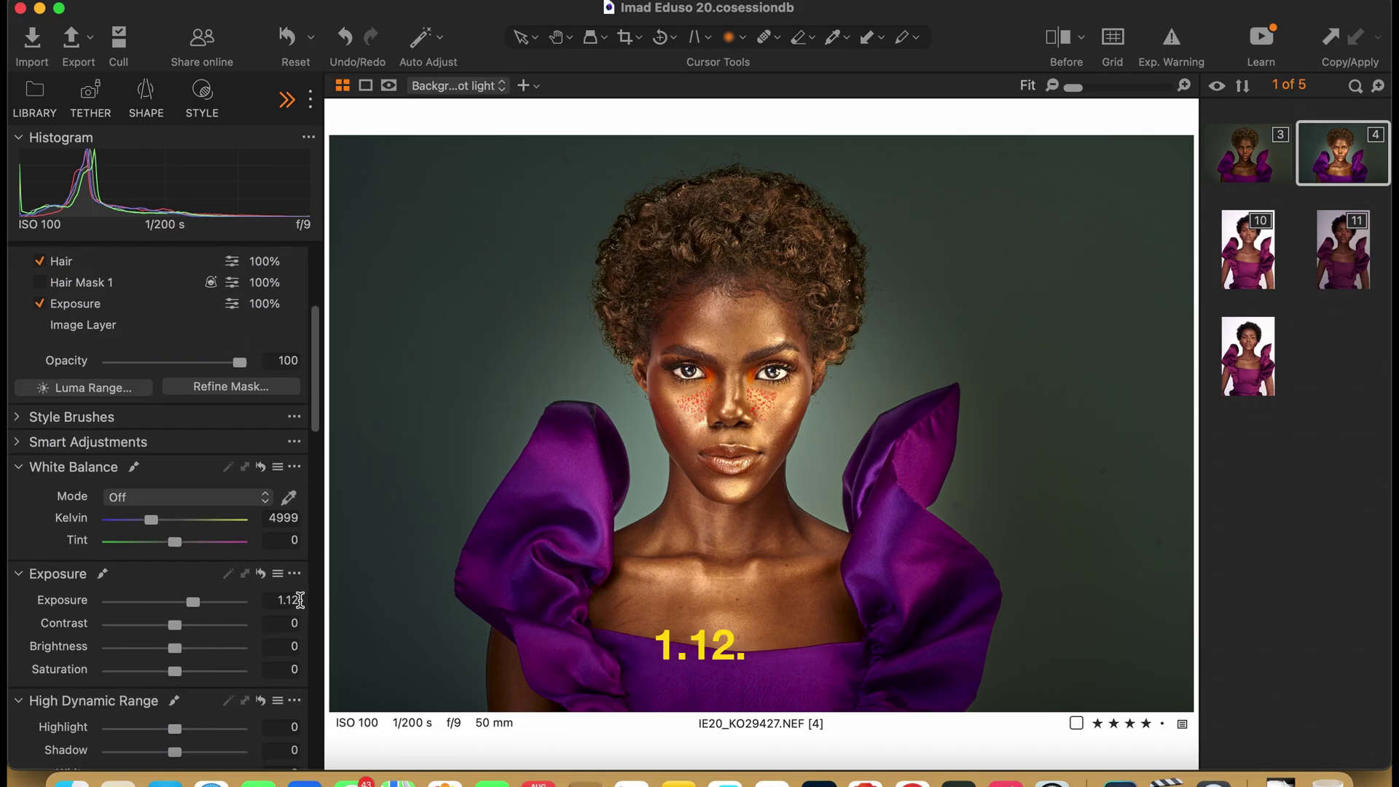
scroll(204, 596, up, 4)
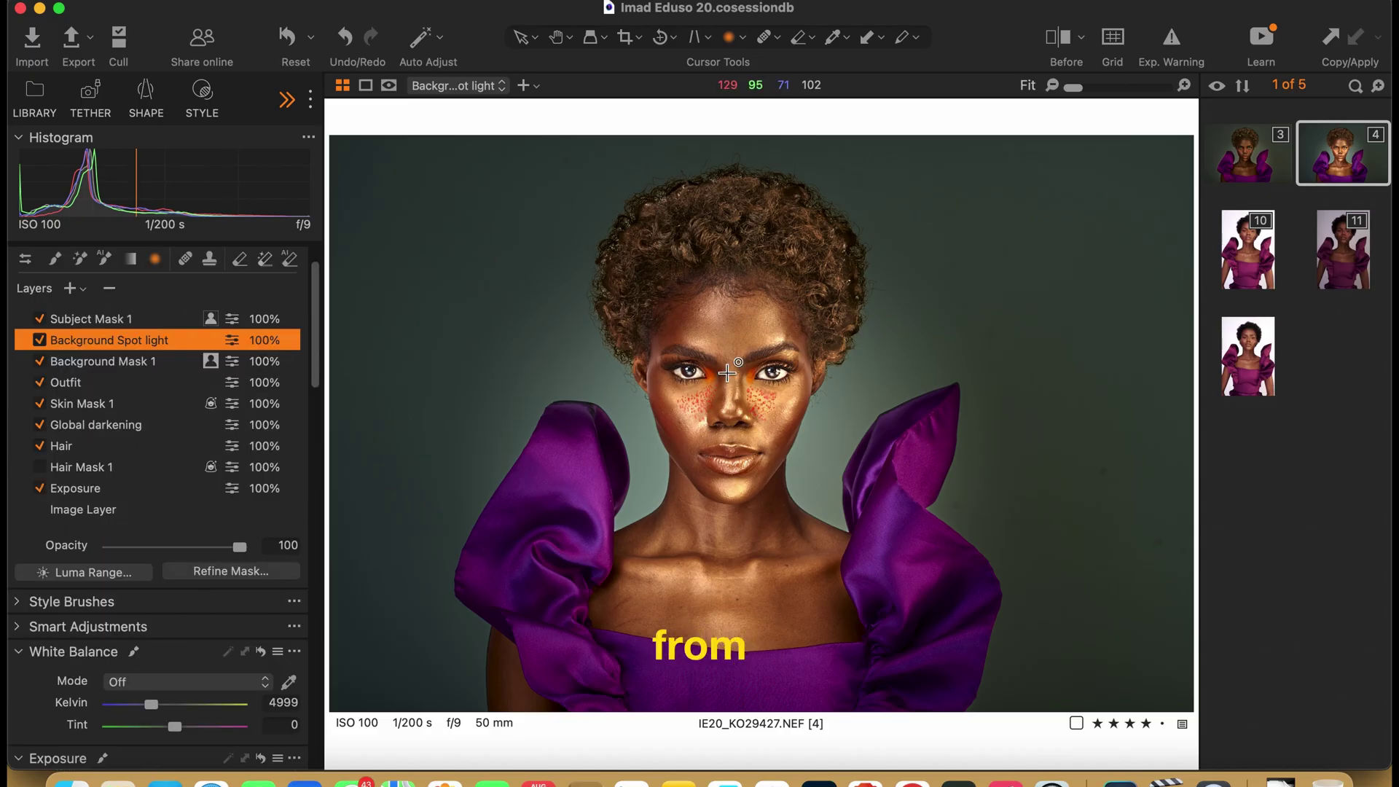
click(120, 321)
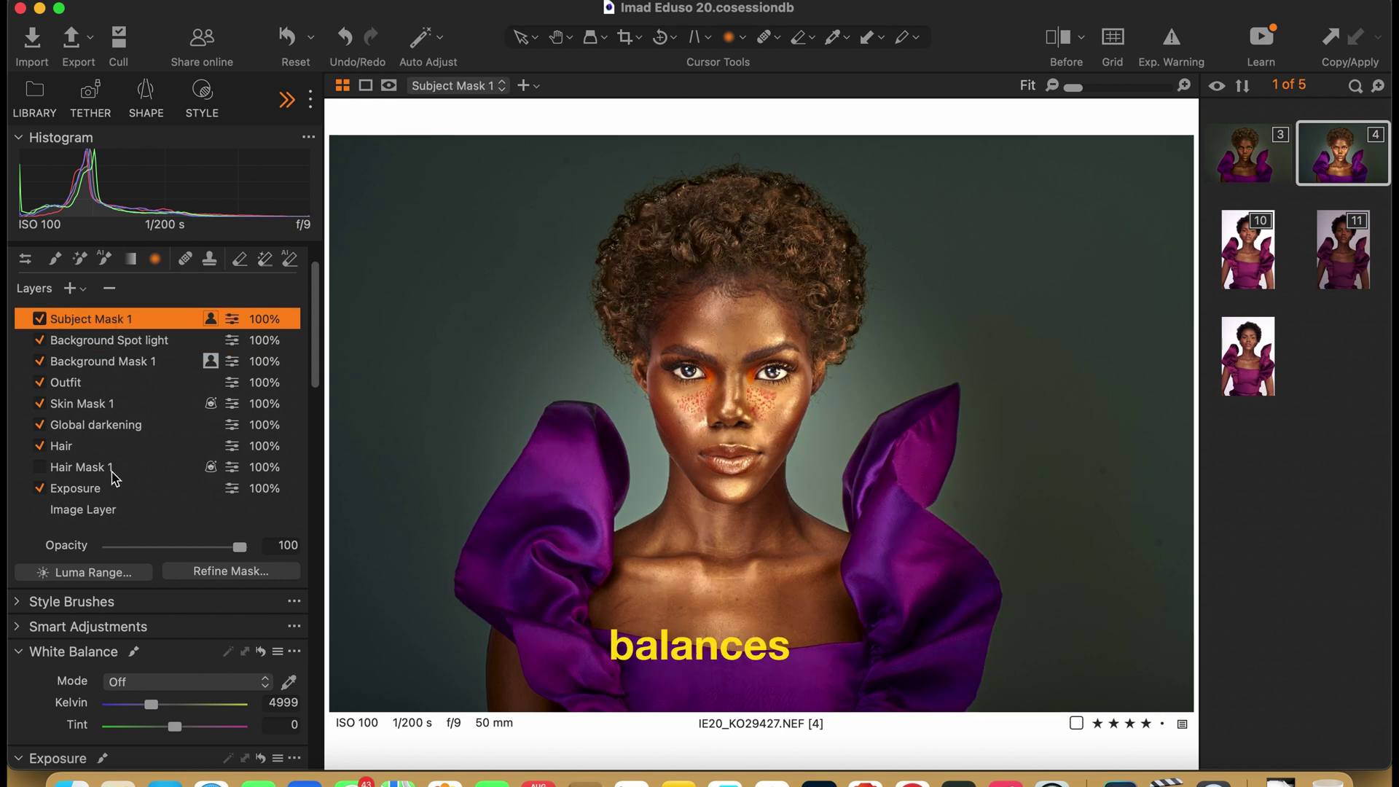
scroll(113, 479, down, 5)
scroll(113, 479, down, 1)
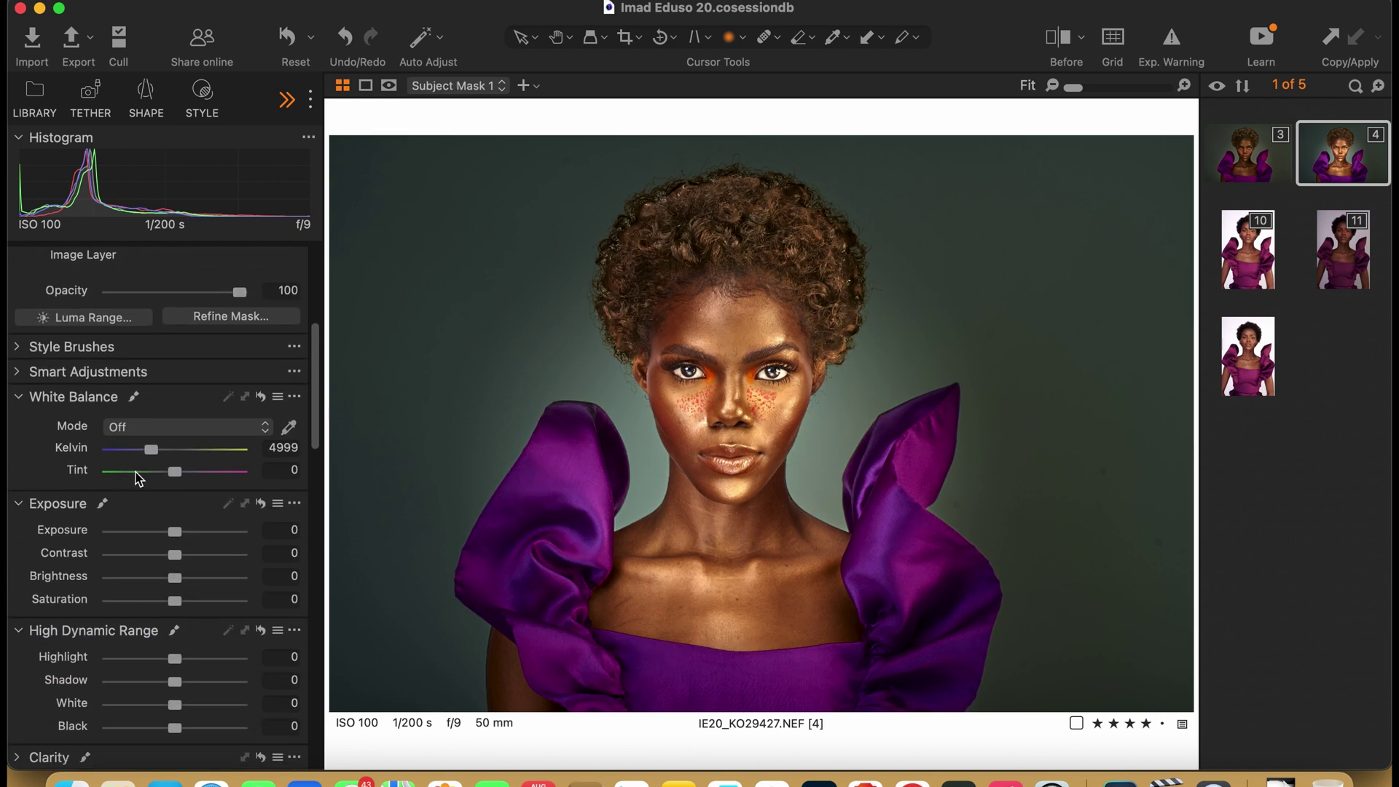
click(279, 532)
key(Return)
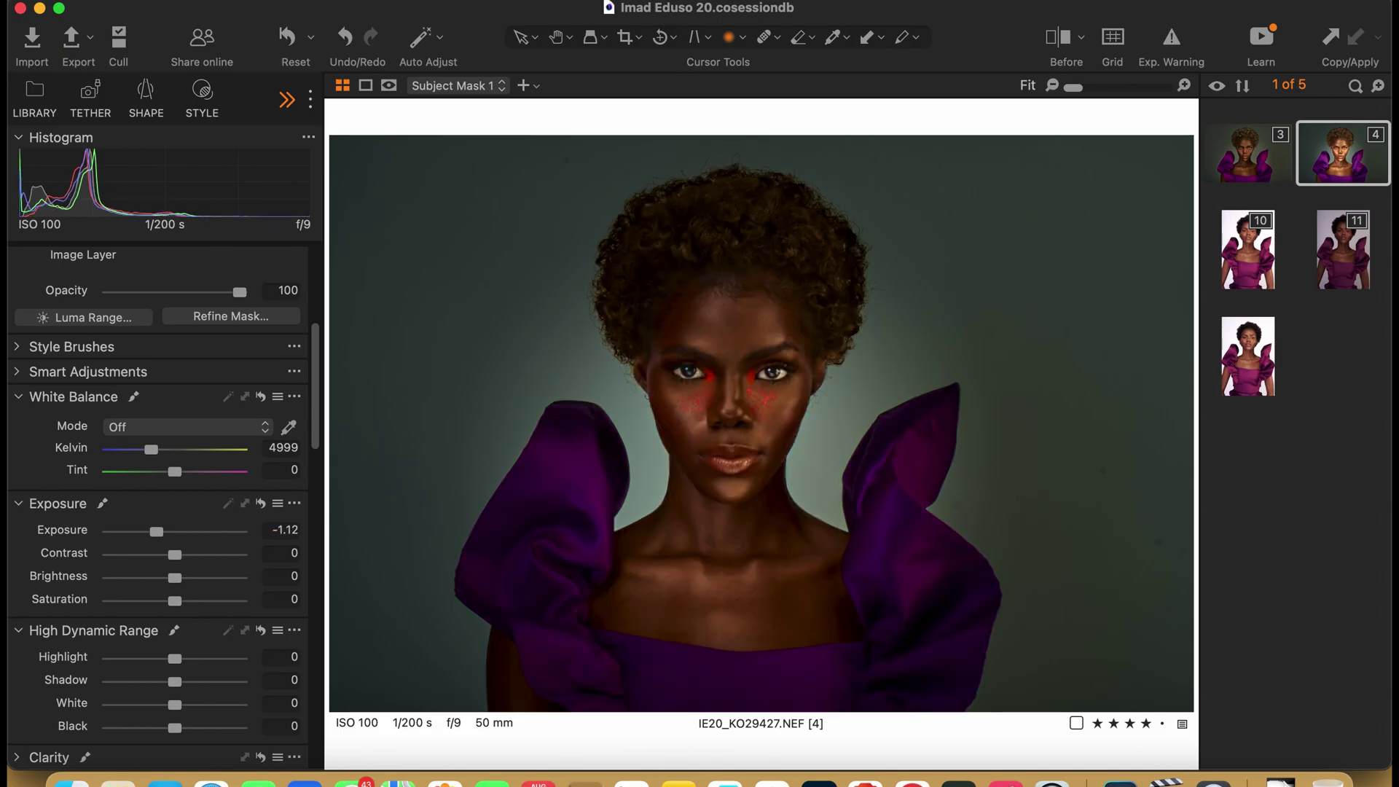
Erase Subject Mask 1 from the background around the subject with a much larger brush, and reduce the layer's opacity to 68
key(b)
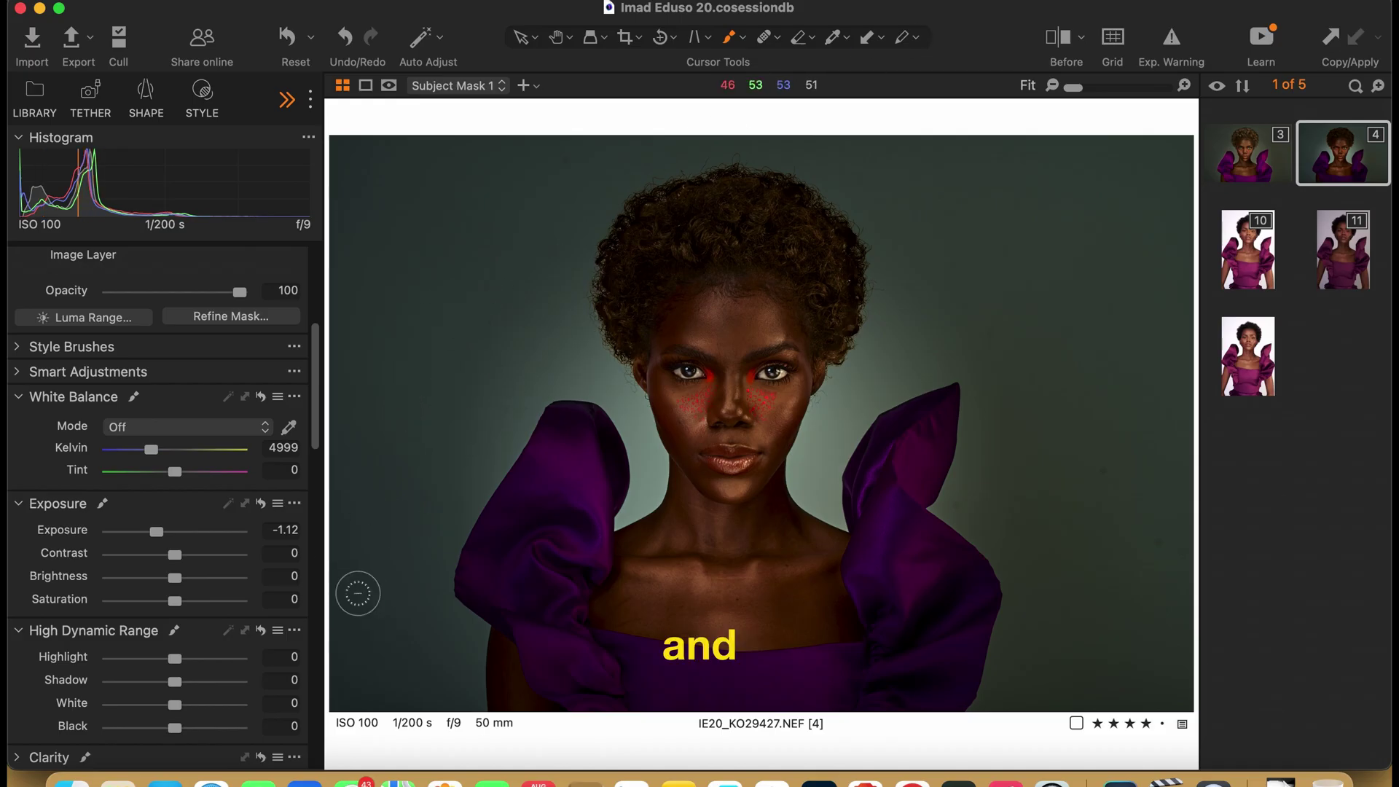
key(])
key(])
key(])
key(])
key(])
key(])
key(])
key(])
key(])
key(])
key(])
key(])
mouse_move(379, 420)
mouse_down()
mouse_move(414, 674)
mouse_move(723, 733)
mouse_up()
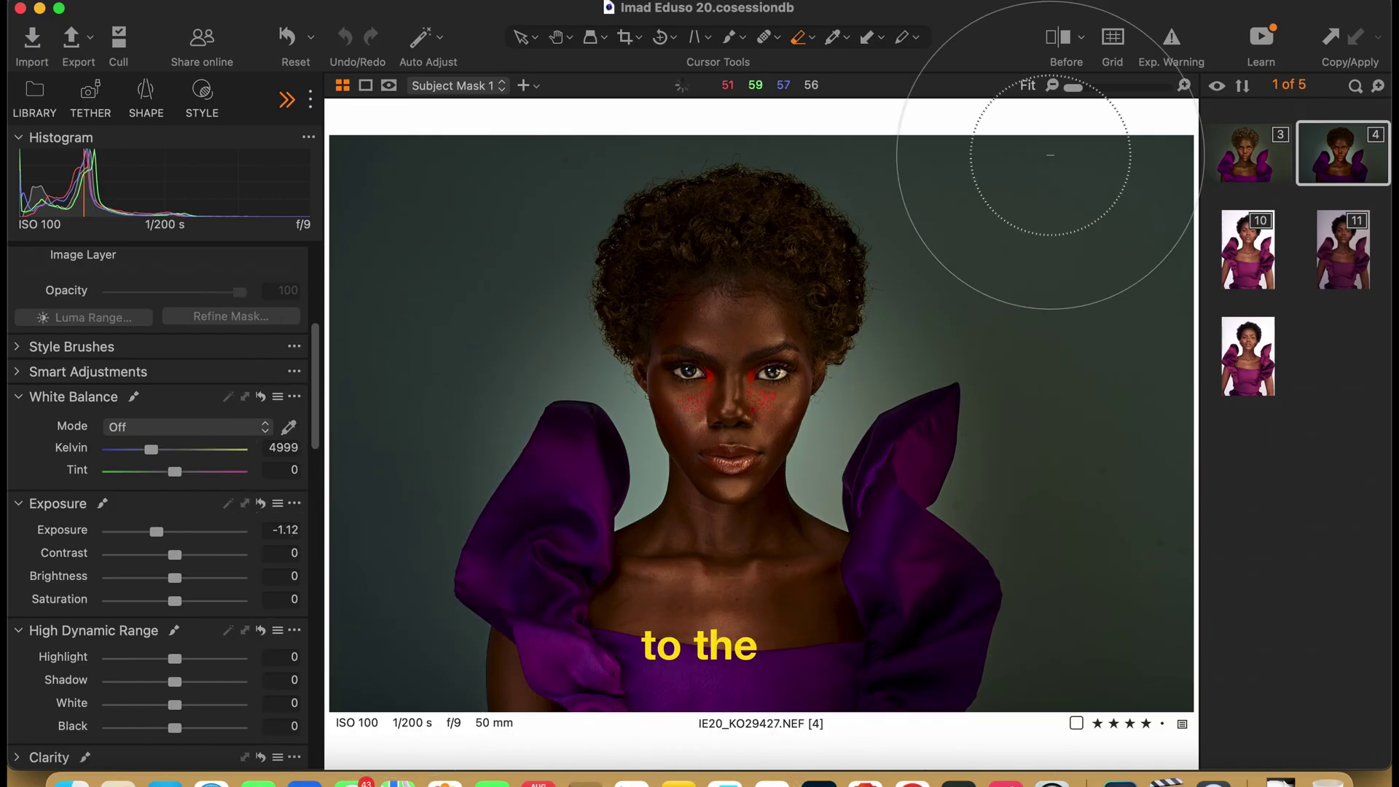
key(m)
scroll(182, 335, up, 5)
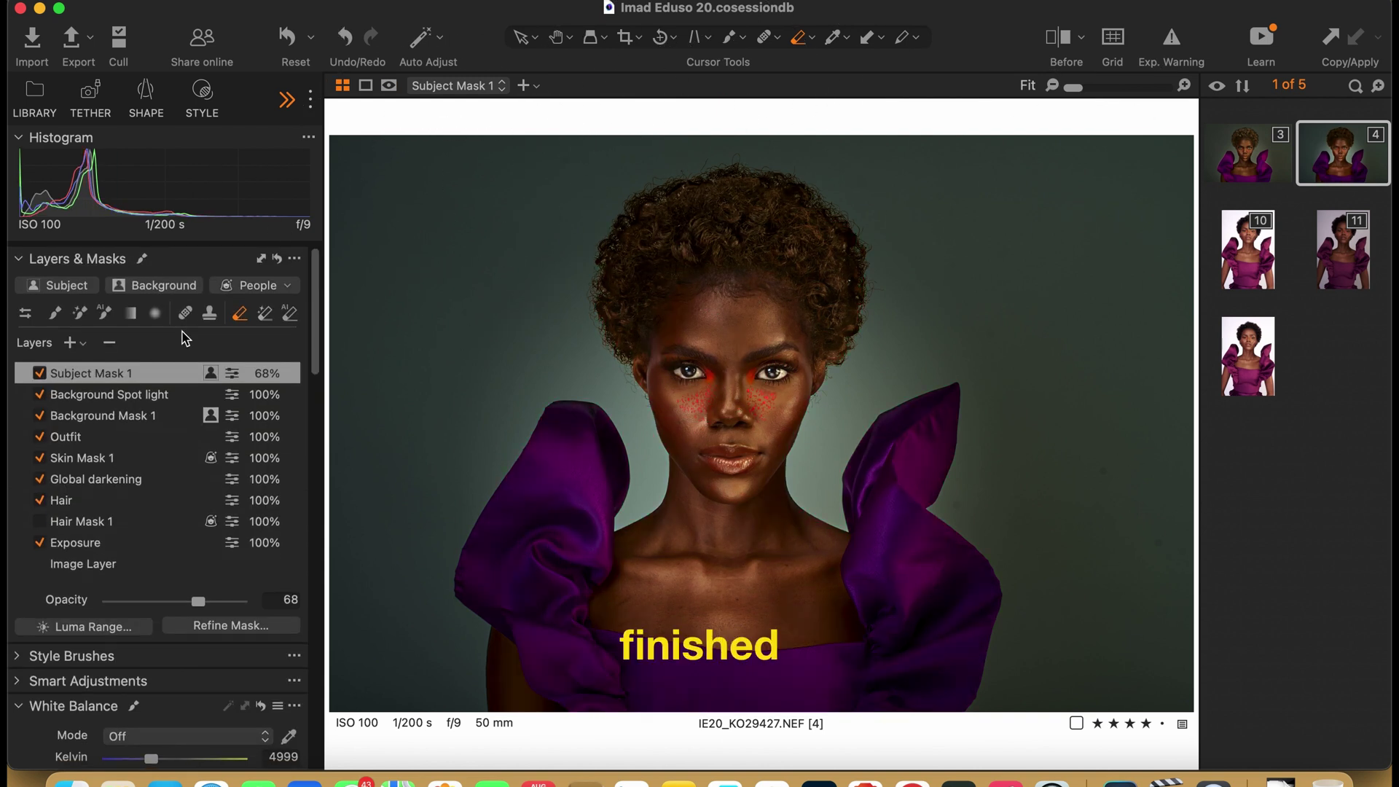
View the portrait without the side tool and browser areas and compare it with the unedited version
key(super+t)
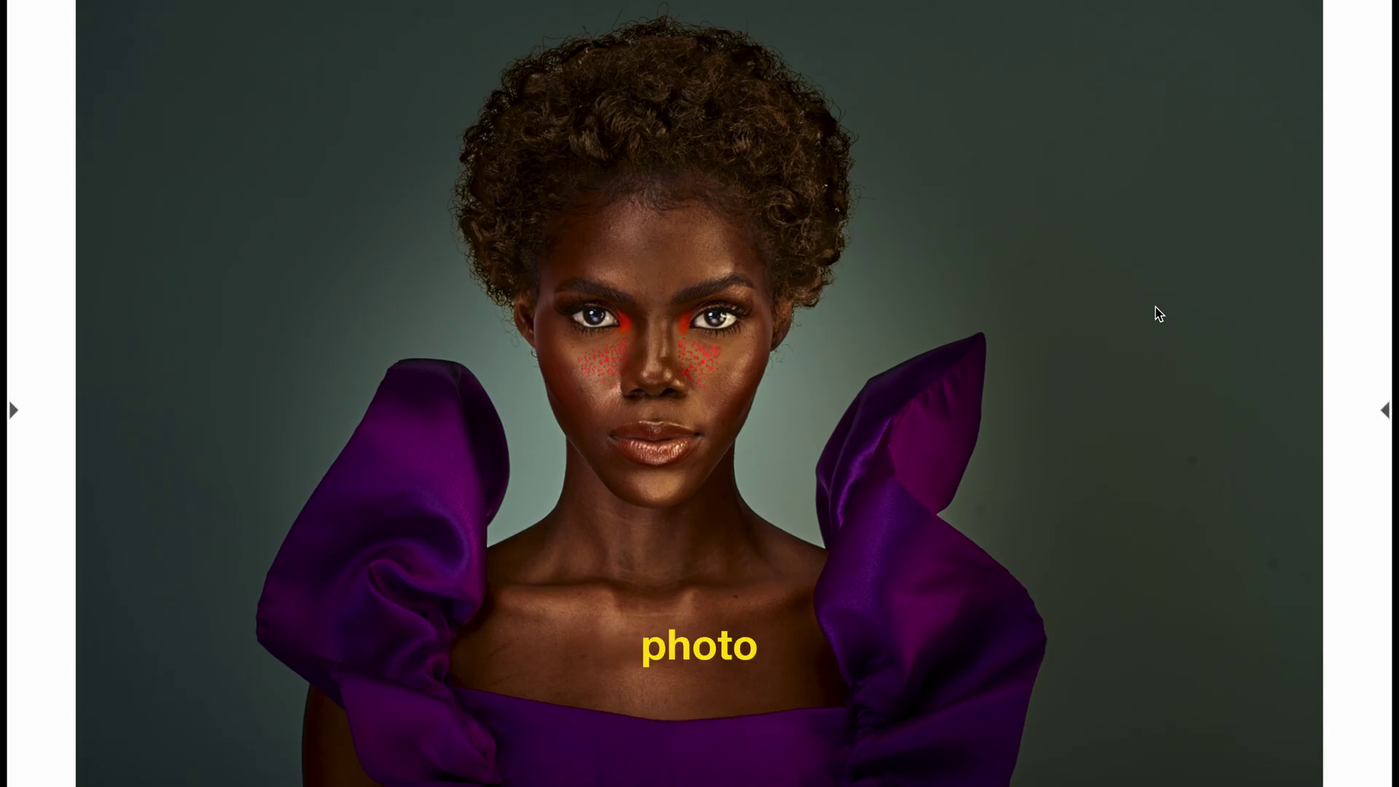
key(backslash)
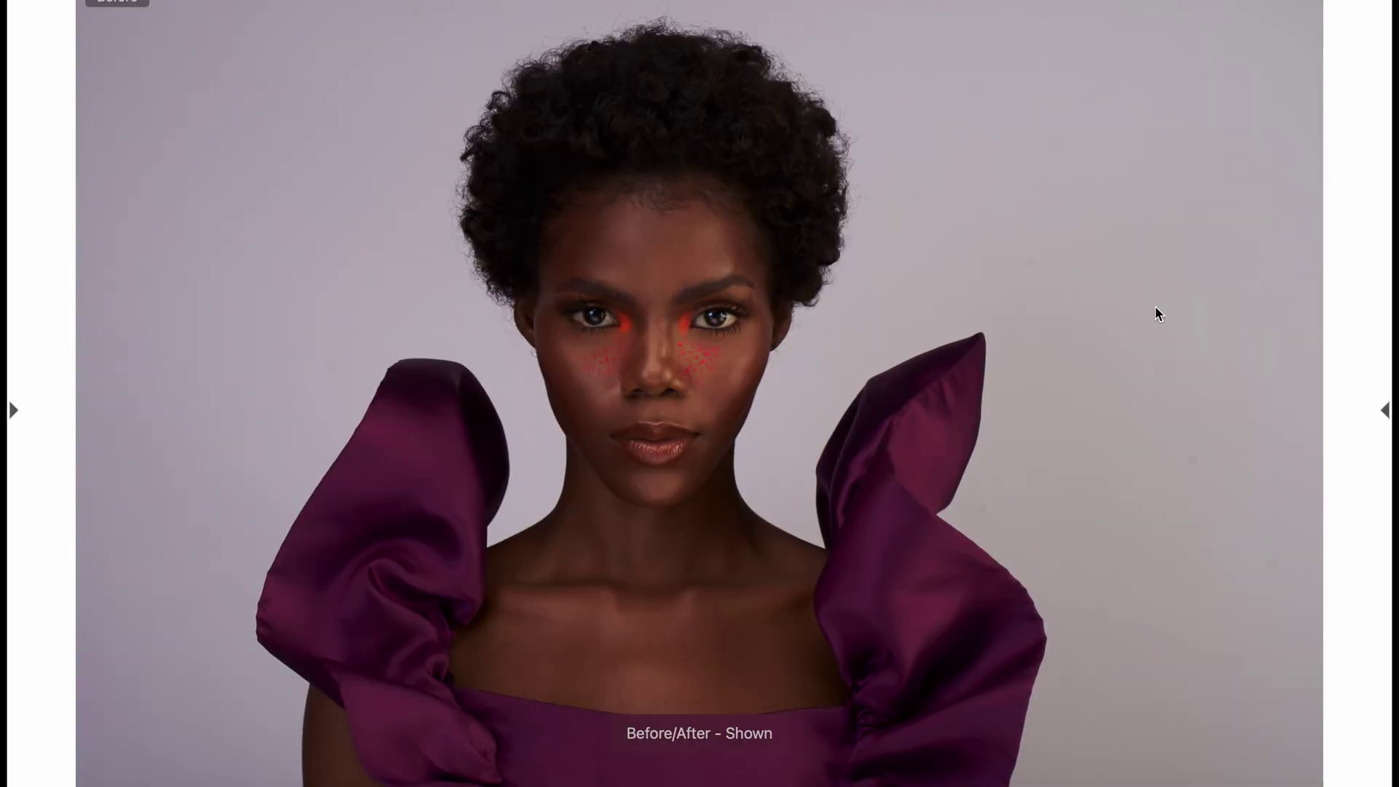
key(backslash)
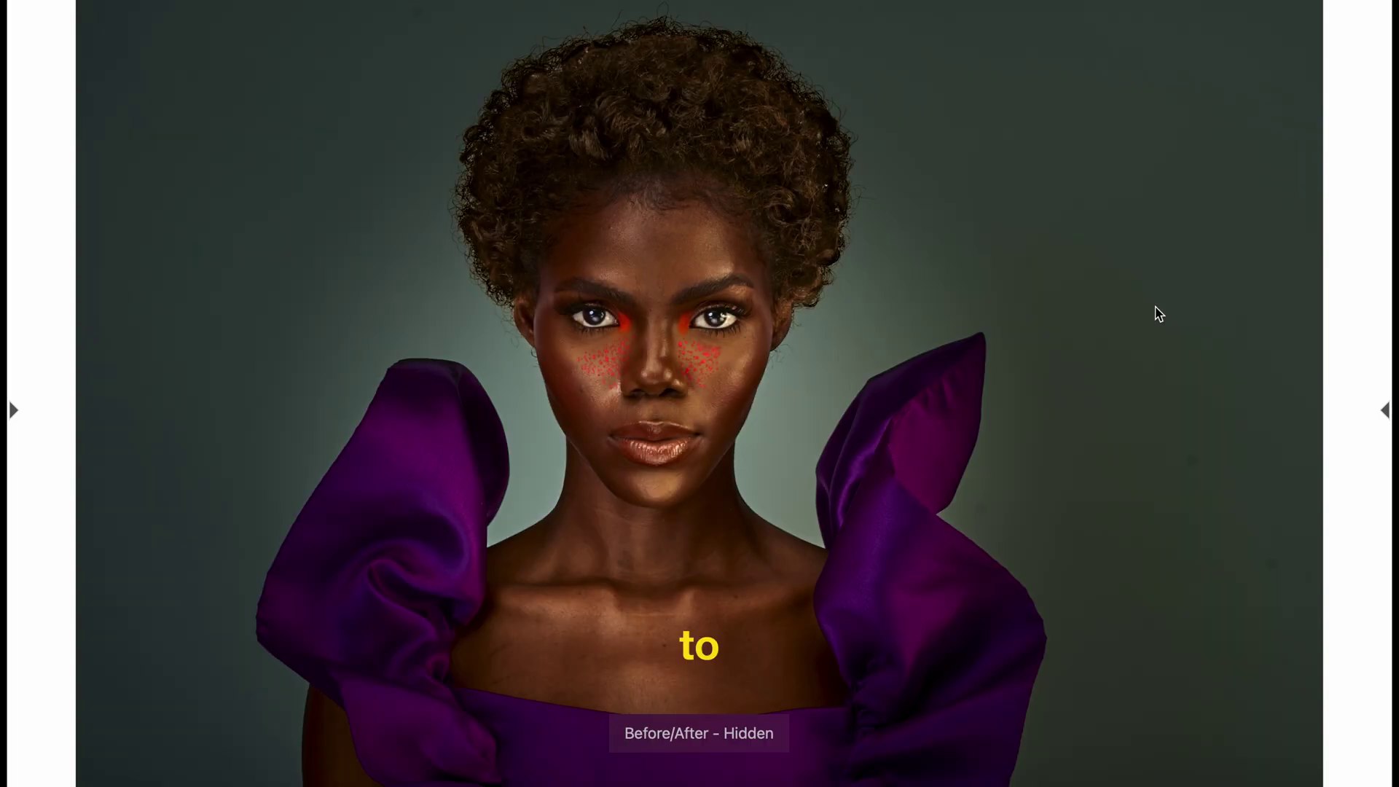